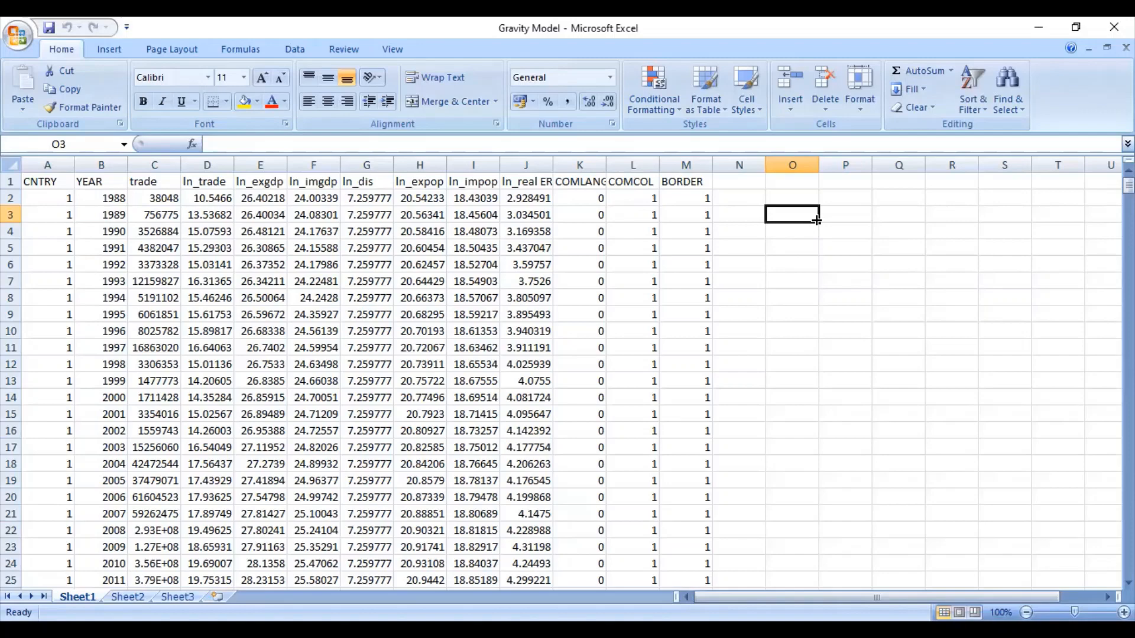
{"action": "left_click", "coordinate": [64, 203]}
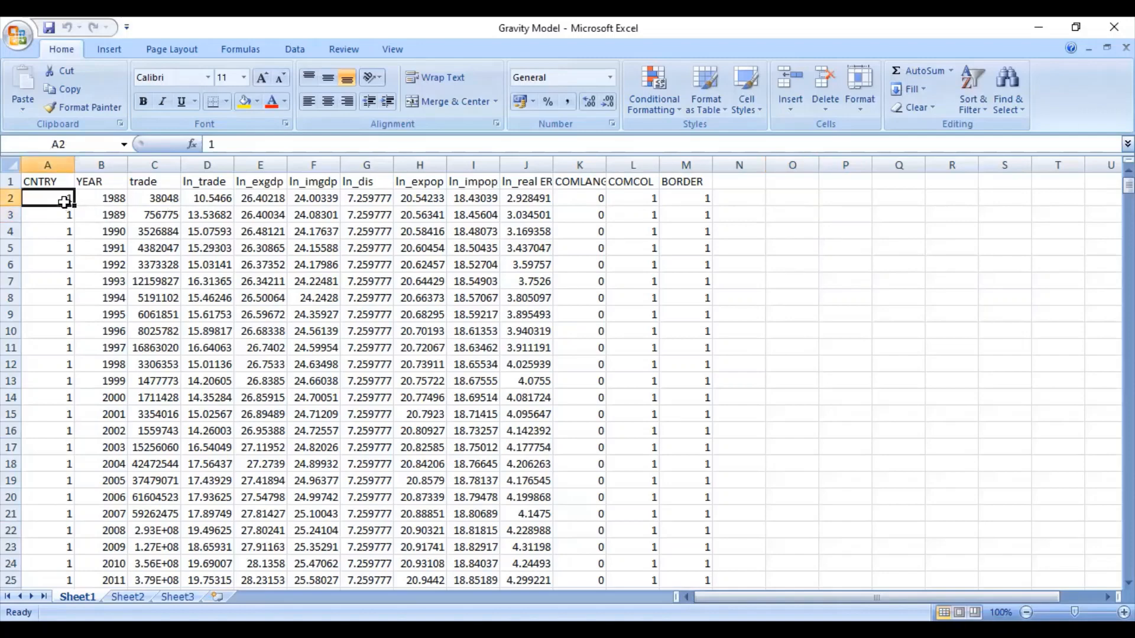
{"action": "left_click", "coordinate": [105, 199]}
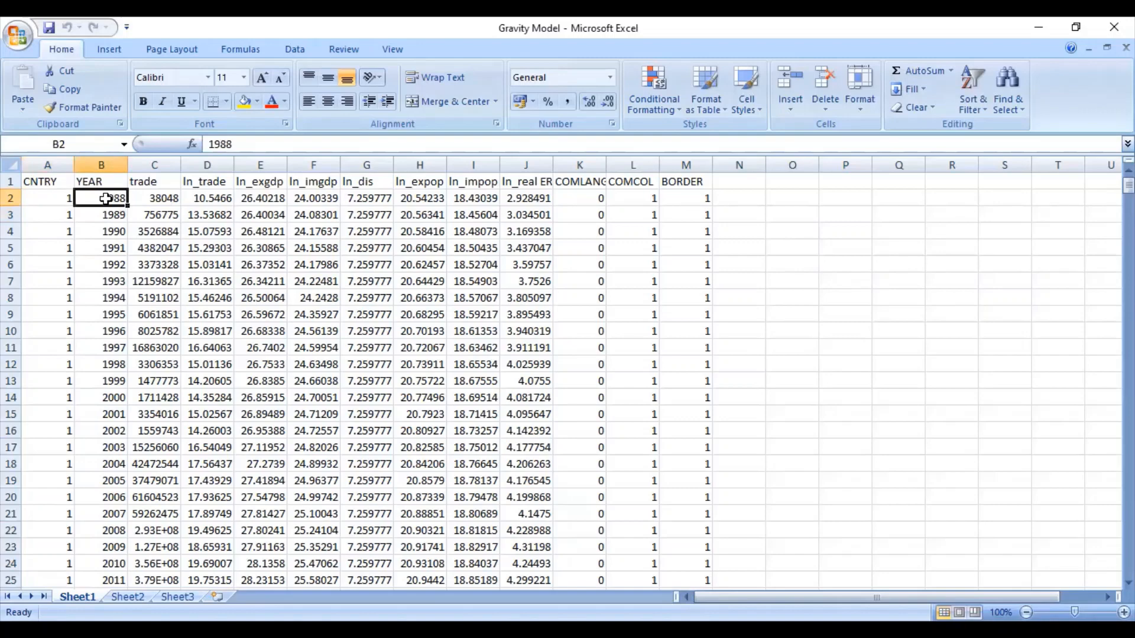
{"action": "key", "text": "Up"}
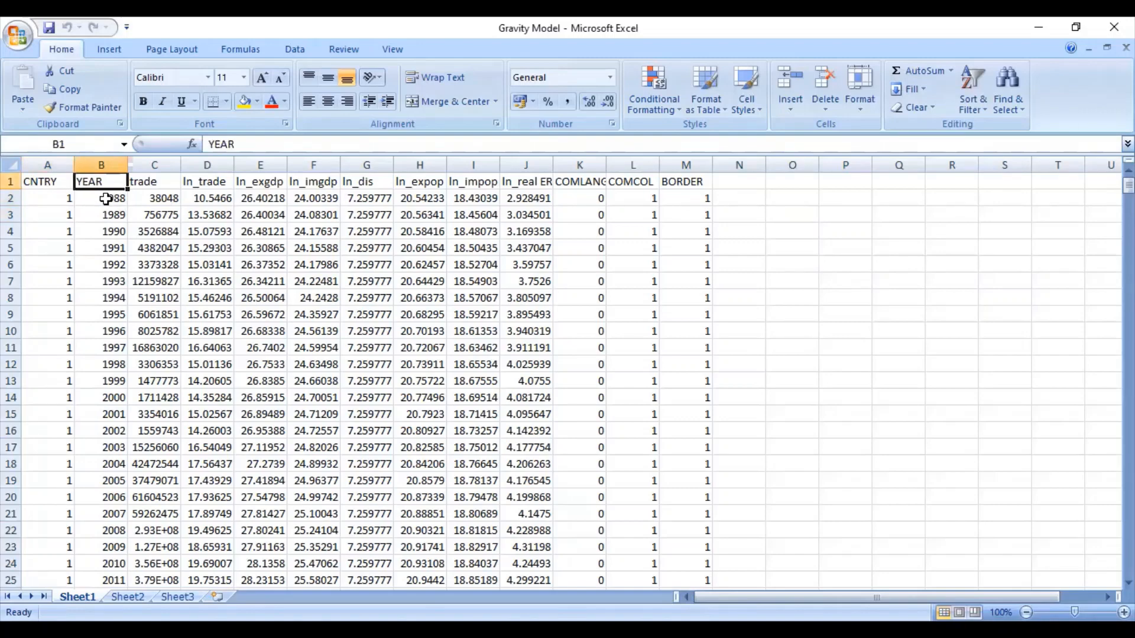
{"action": "left_click", "coordinate": [105, 199]}
{"action": "key", "text": "shift+Down"}
{"action": "key", "text": "shift+Down"}
{"action": "key", "text": "shift+Down"}
{"action": "key", "text": "shift+Down"}
{"action": "key", "text": "shift+Down"}
{"action": "key", "text": "shift+Down"}
{"action": "key", "text": "shift+Down"}
{"action": "key", "text": "shift+Down"}
{"action": "key", "text": "shift+Down"}
{"action": "key", "text": "shift+Down"}
{"action": "key", "text": "shift+Down"}
{"action": "key", "text": "shift+Down"}
{"action": "key", "text": "shift+Down"}
{"action": "key", "text": "shift+Down"}
{"action": "key", "text": "shift+Down"}
{"action": "key", "text": "shift+Down"}
{"action": "key", "text": "shift+Down"}
{"action": "key", "text": "shift+Down"}
{"action": "key", "text": "shift+Down"}
{"action": "key", "text": "shift+Down"}
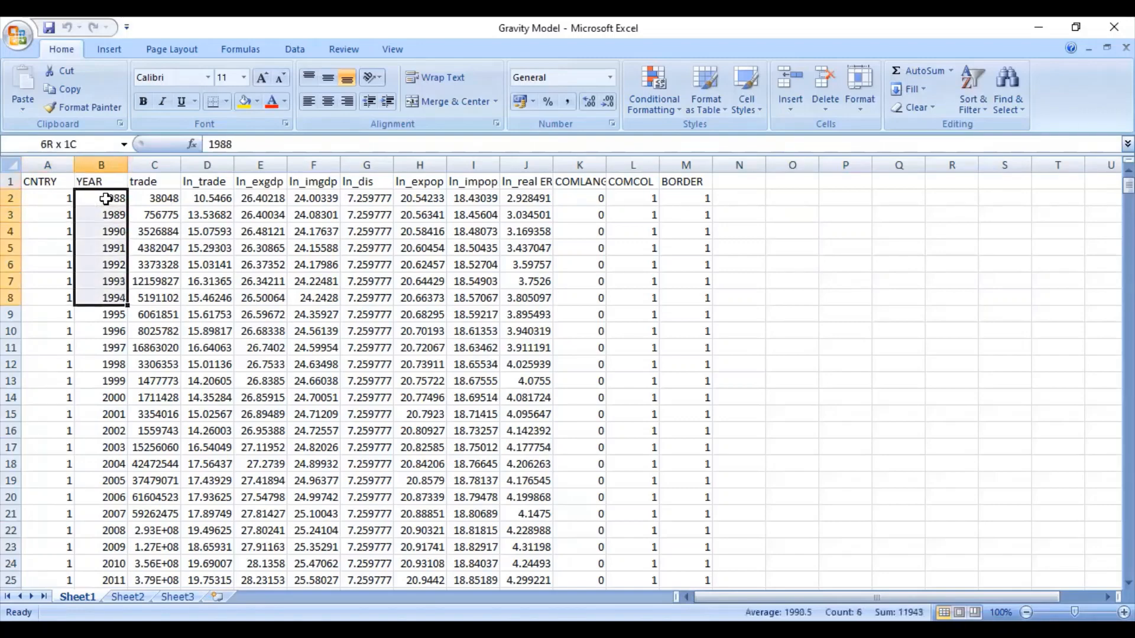
{"action": "key", "text": "shift+Down"}
{"action": "key", "text": "shift+Down"}
{"action": "key", "text": "shift+Down"}
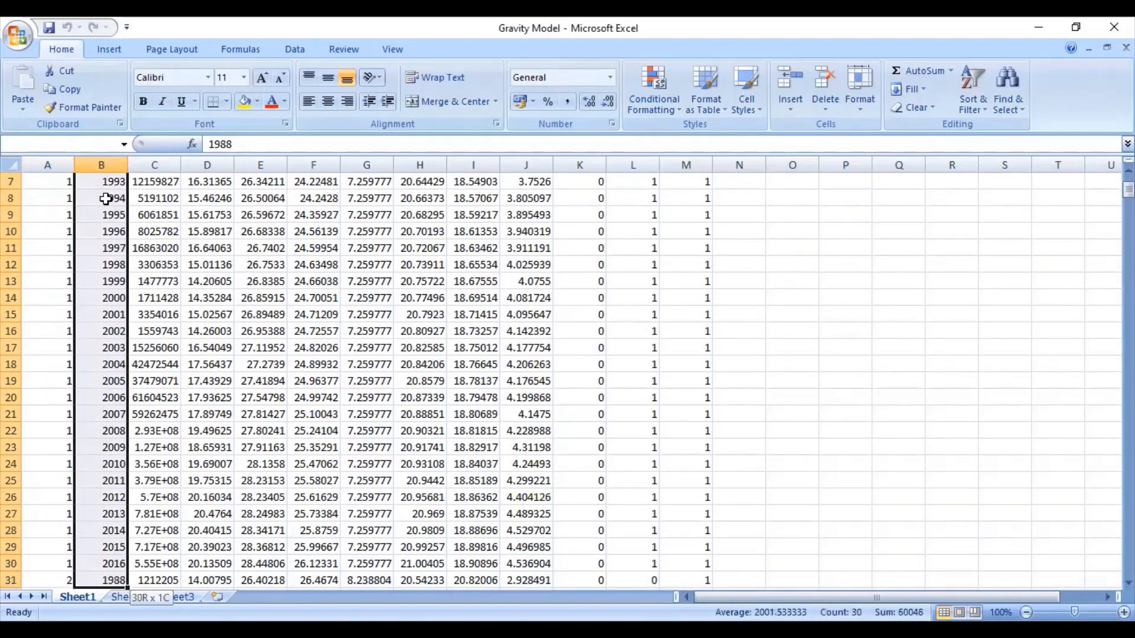
{"action": "key", "text": "shift+Up"}
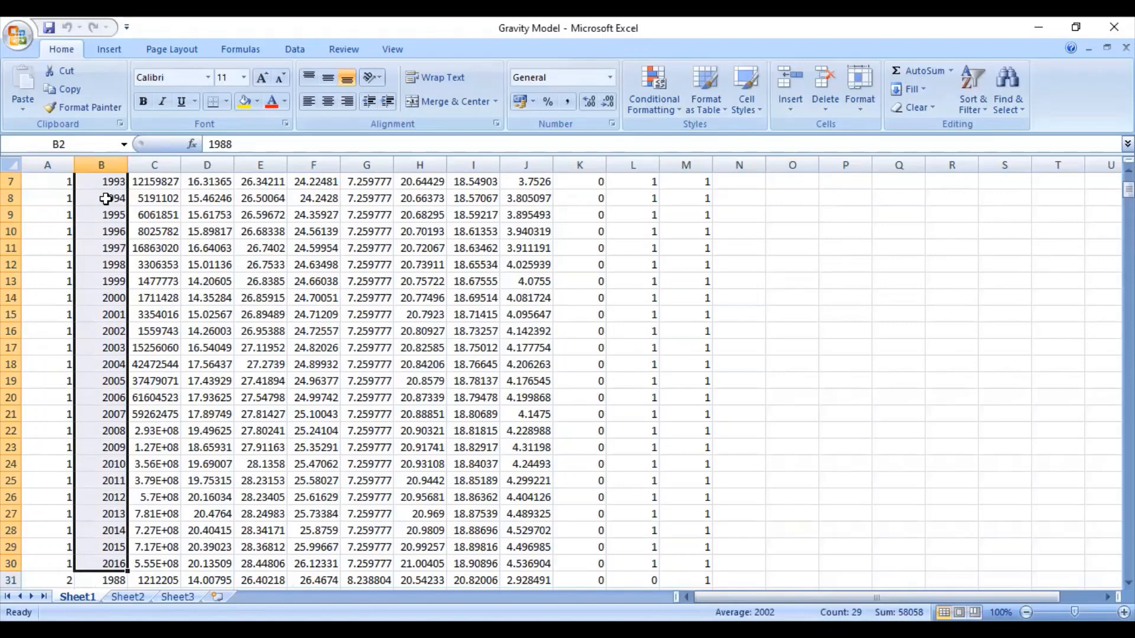
{"action": "key", "text": "shift+Right"}
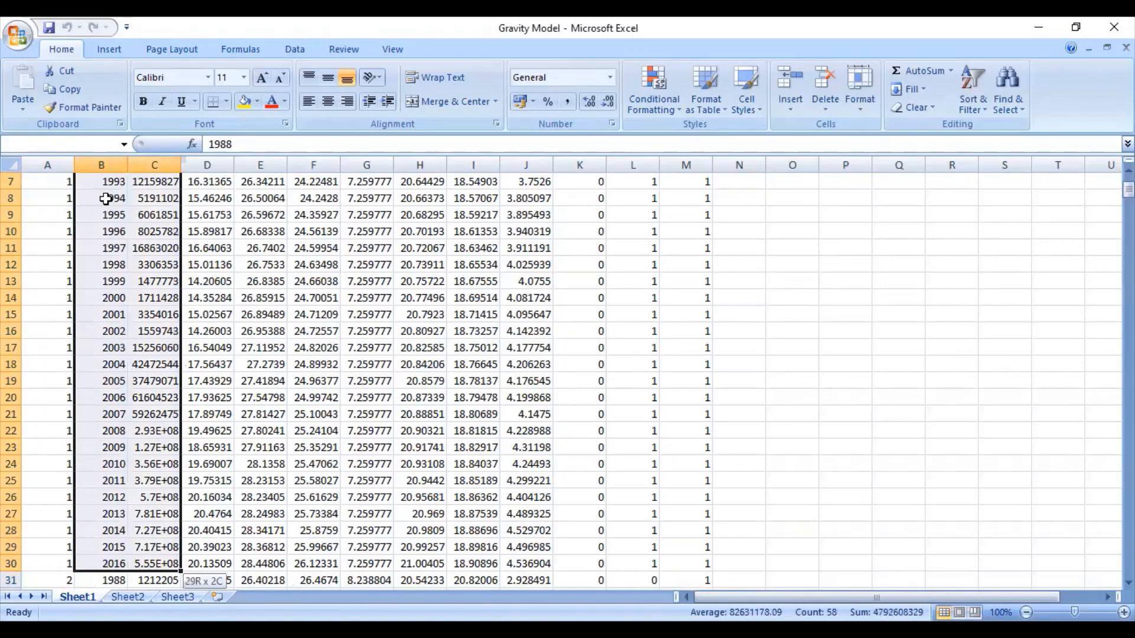
{"action": "key", "text": "ctrl+shift+Right"}
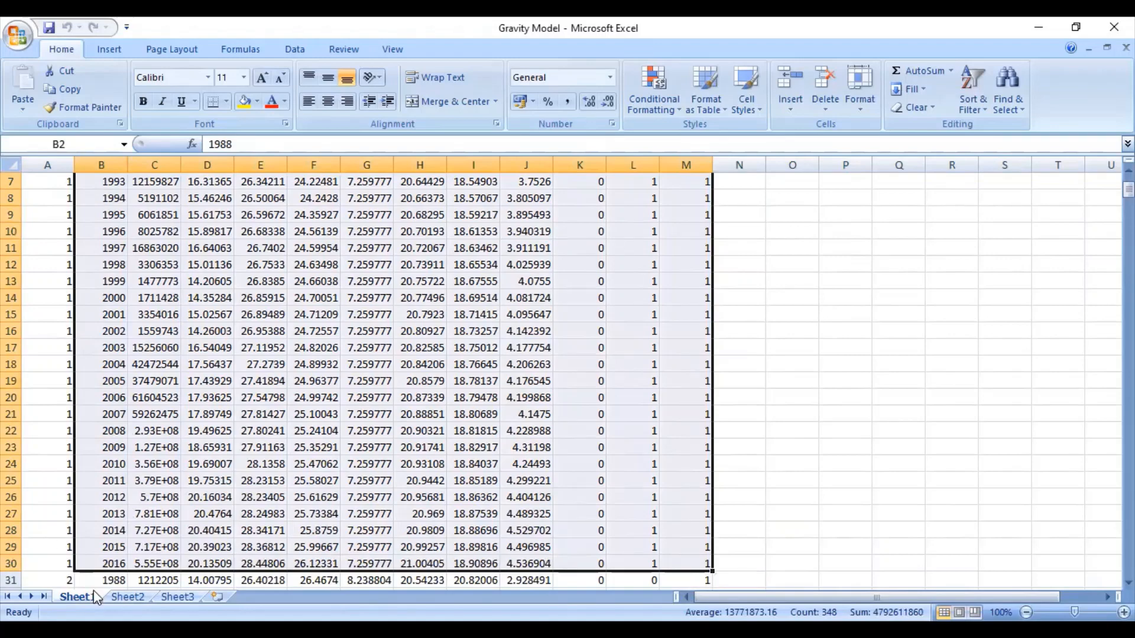
{"action": "left_click", "coordinate": [65, 583]}
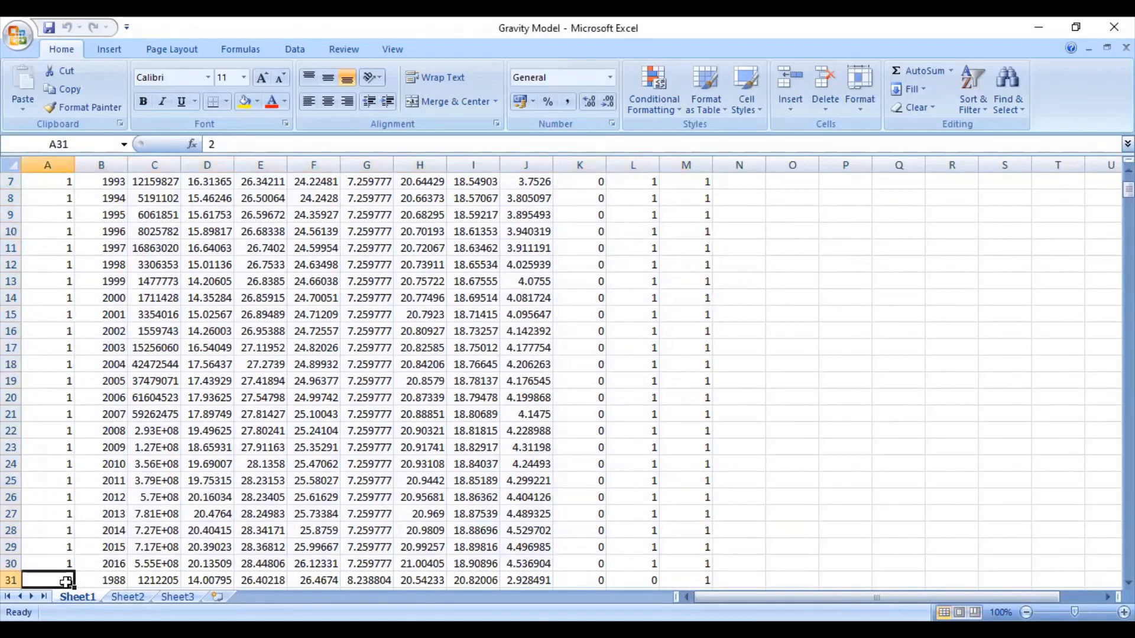
{"action": "left_click_drag", "start_coordinate": [66, 582], "coordinate": [66, 582]}
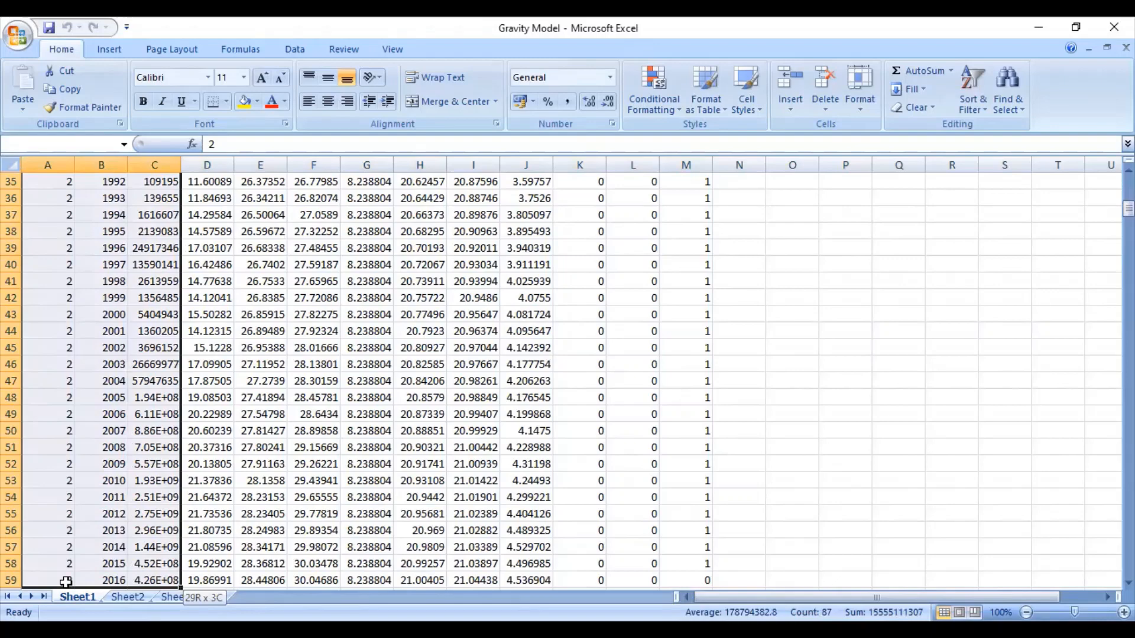
{"action": "left_click_drag", "start_coordinate": [66, 583], "coordinate": [65, 582]}
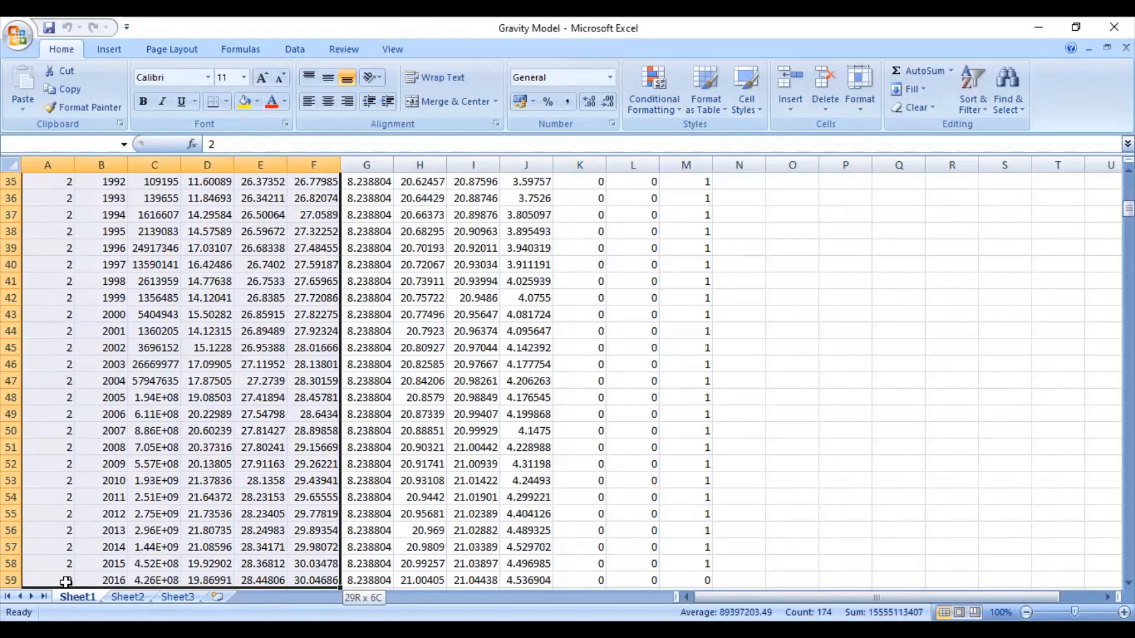
{"action": "left_click_drag", "start_coordinate": [65, 582], "coordinate": [66, 582]}
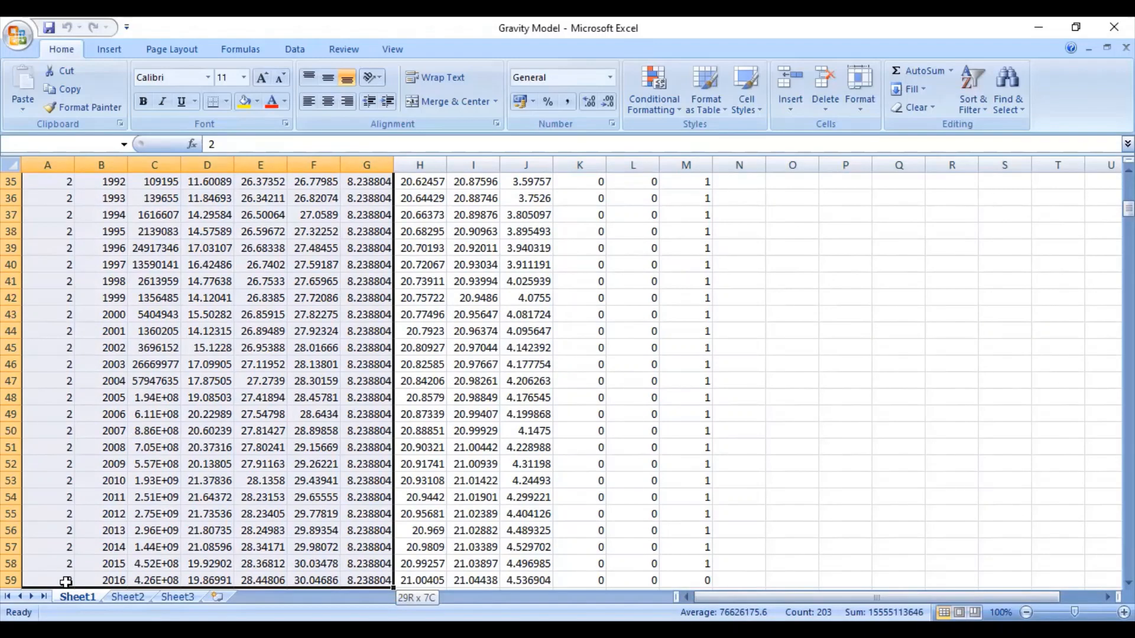
{"action": "left_click_drag", "start_coordinate": [65, 582], "coordinate": [65, 582]}
{"action": "left_click", "coordinate": [698, 396]}
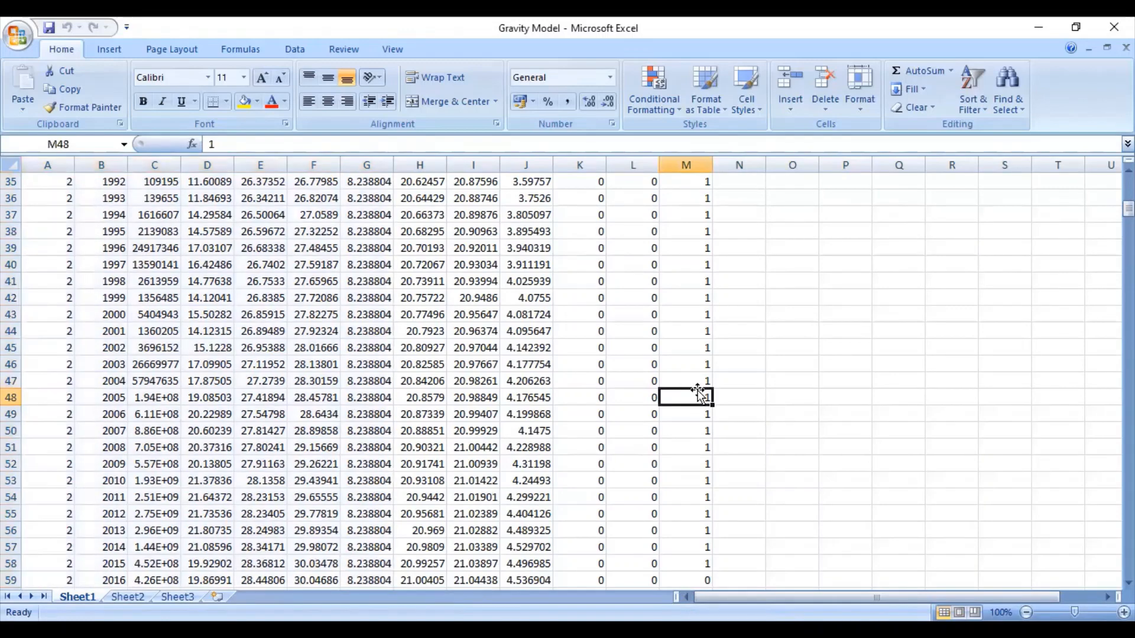
{"action": "left_click_drag", "start_coordinate": [1127, 208], "coordinate": [1128, 184]}
{"action": "left_click", "coordinate": [571, 193]}
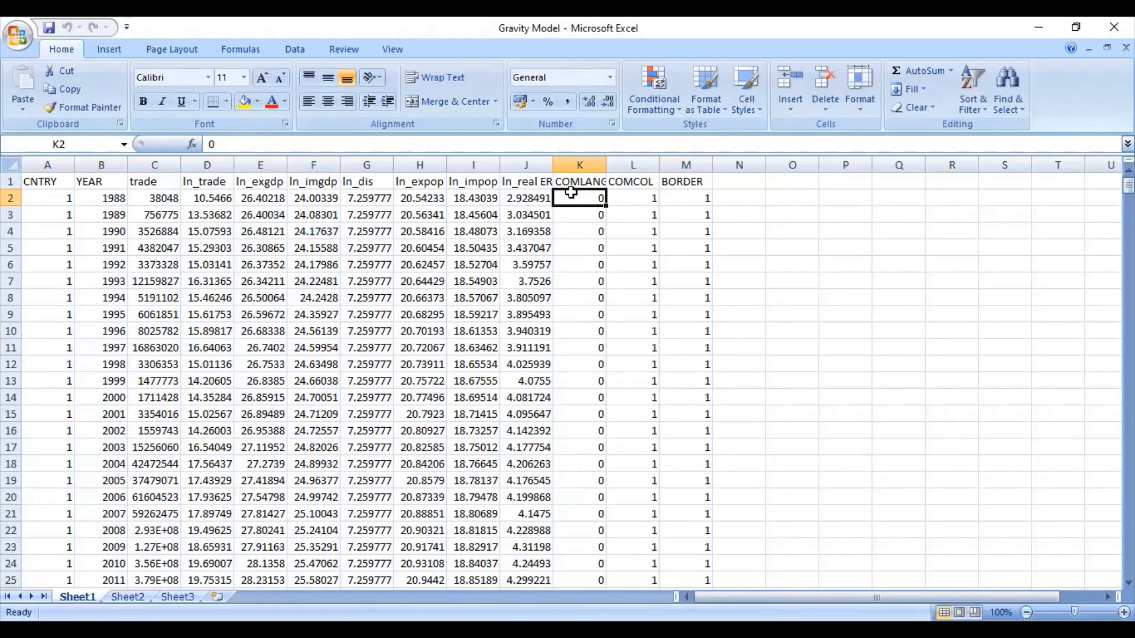
{"action": "key", "text": "shift+Down"}
{"action": "key", "text": "shift+Down"}
{"action": "key", "text": "shift+Down"}
{"action": "key", "text": "shift+Down"}
{"action": "key", "text": "shift+Down"}
{"action": "key", "text": "shift+Down"}
{"action": "key", "text": "shift+Down"}
{"action": "key", "text": "shift+Down"}
{"action": "key", "text": "shift+Down"}
{"action": "key", "text": "shift+Down"}
{"action": "key", "text": "shift+Down"}
{"action": "key", "text": "shift+Down"}
{"action": "key", "text": "shift+Down"}
{"action": "key", "text": "shift+Down"}
{"action": "key", "text": "shift+Down"}
{"action": "key", "text": "shift+Down"}
{"action": "key", "text": "shift+Down"}
{"action": "key", "text": "shift+Down"}
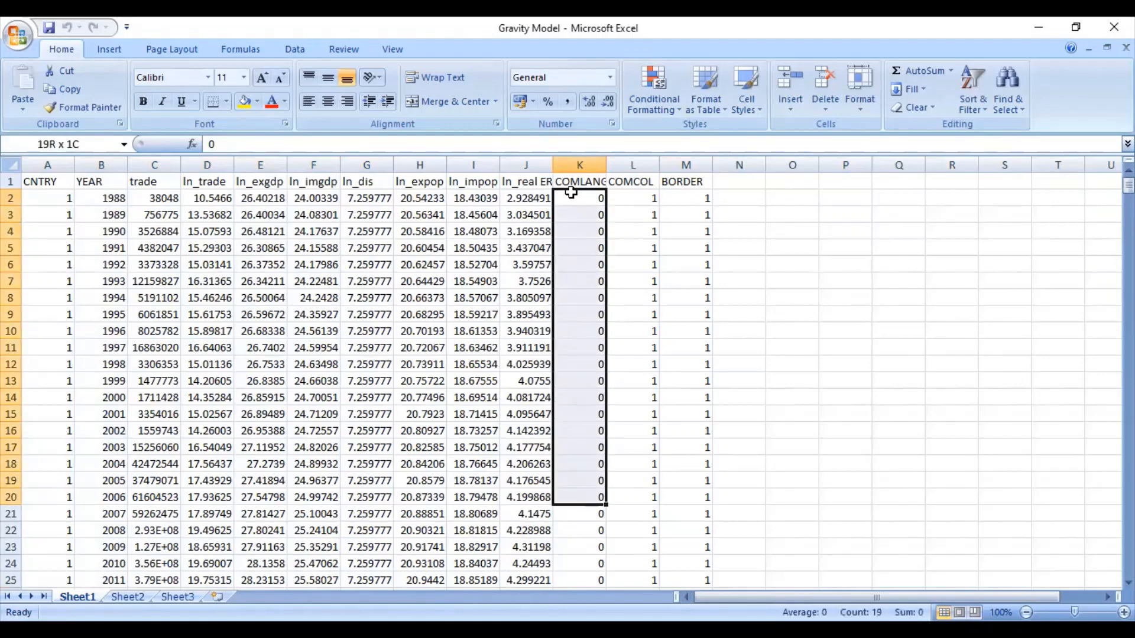
{"action": "key", "text": "shift+Down"}
{"action": "key", "text": "shift+Down"}
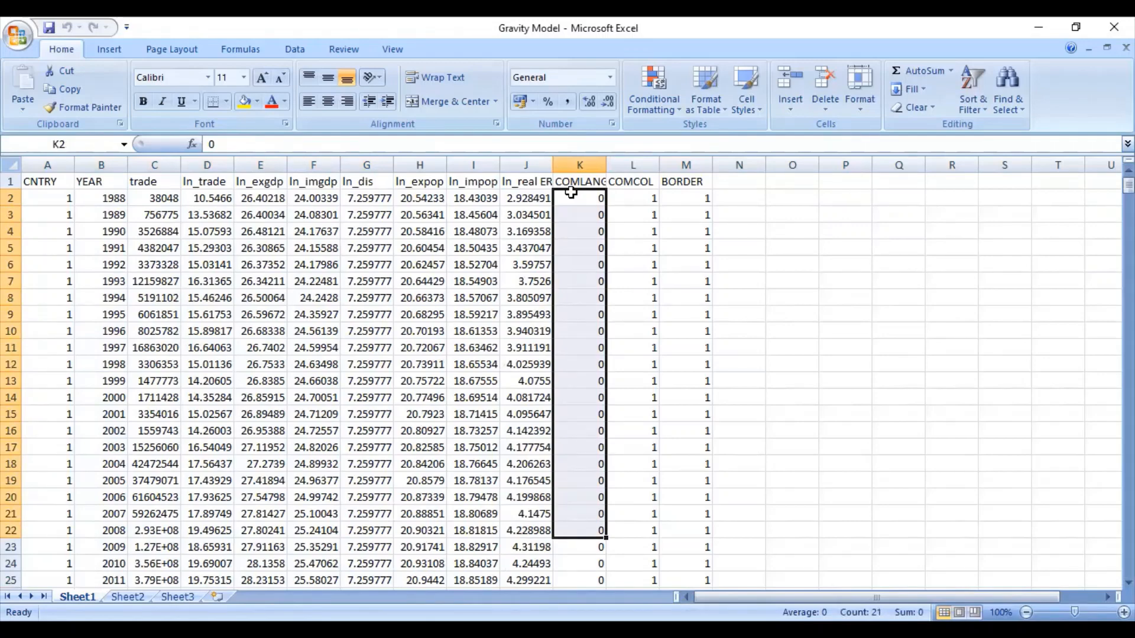
{"action": "left_click", "coordinate": [636, 197]}
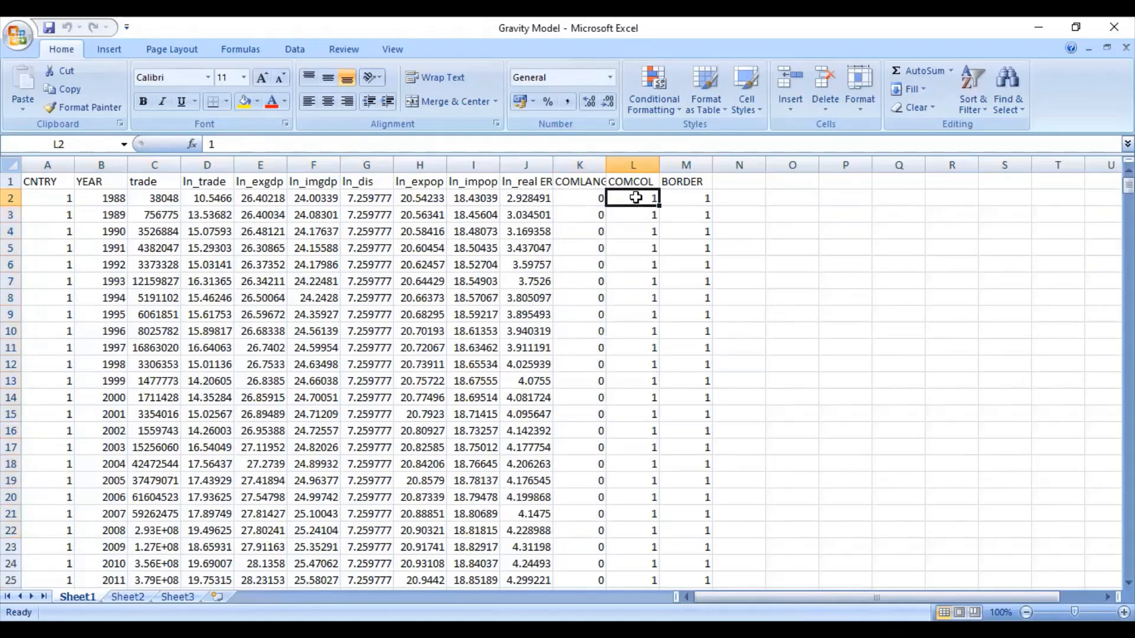
{"action": "key", "text": "shift+Down"}
{"action": "key", "text": "shift+Down"}
{"action": "key", "text": "shift+Down"}
{"action": "key", "text": "shift+Down"}
{"action": "key", "text": "shift+Down"}
{"action": "key", "text": "shift+Down"}
{"action": "key", "text": "shift+Down"}
{"action": "key", "text": "shift+Down"}
{"action": "key", "text": "shift+Down"}
{"action": "key", "text": "shift+Down"}
{"action": "key", "text": "shift+Down"}
{"action": "key", "text": "shift+Down"}
{"action": "key", "text": "shift+Down"}
{"action": "key", "text": "shift+Down"}
{"action": "key", "text": "shift+Down"}
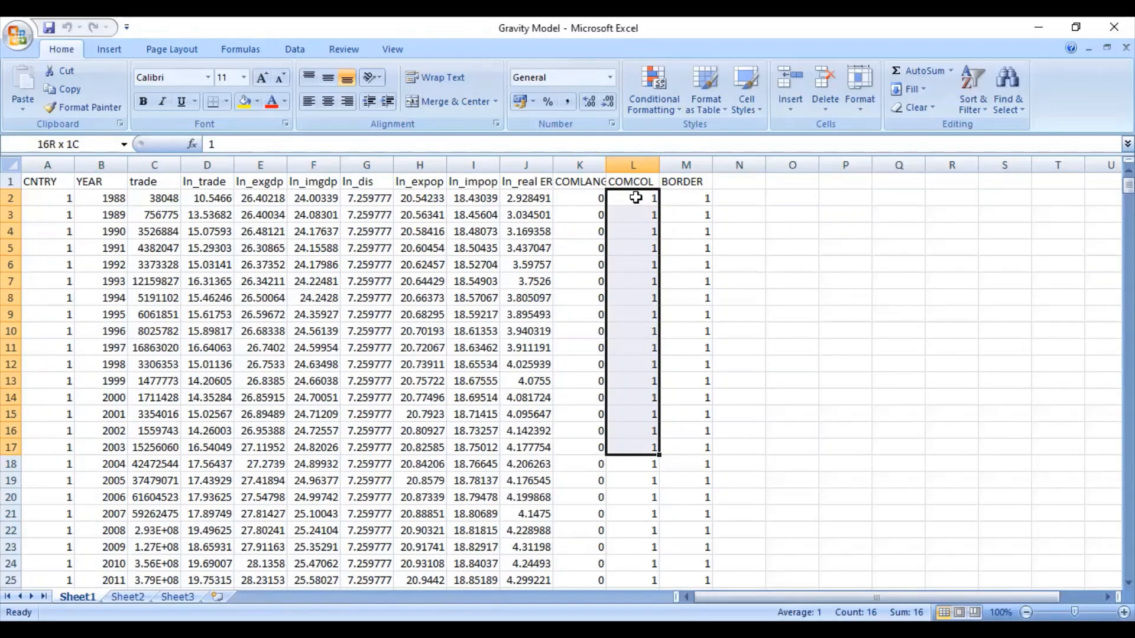
{"action": "left_click", "coordinate": [687, 197]}
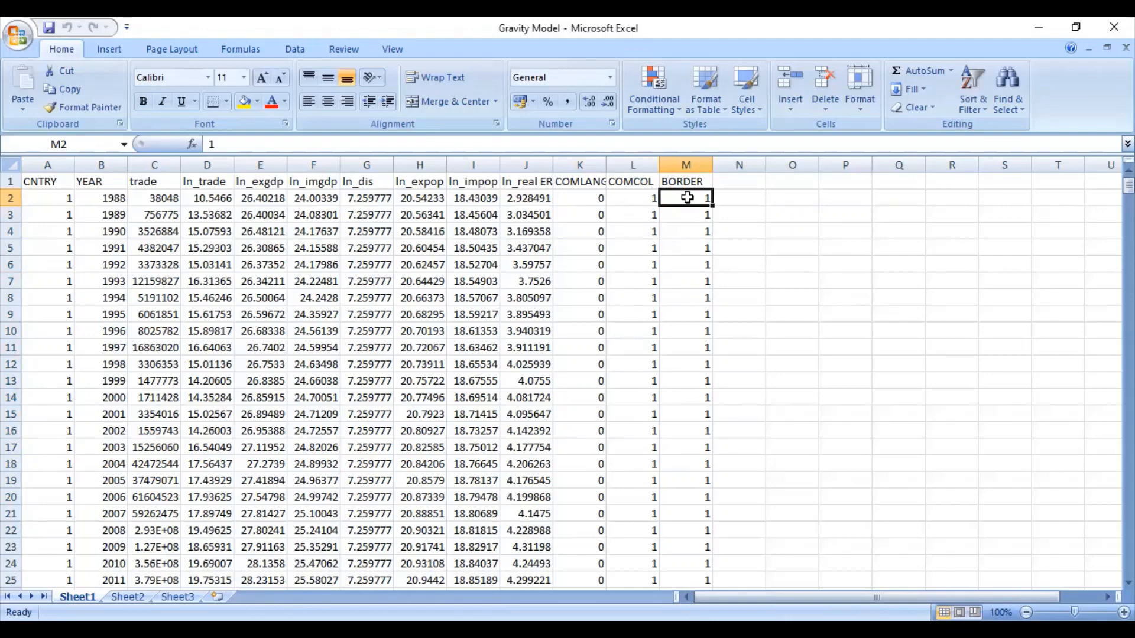
Step: Select the row 2 trade and log values from 38048 through column J (C2:J2)
{"action": "left_click", "coordinate": [139, 192]}
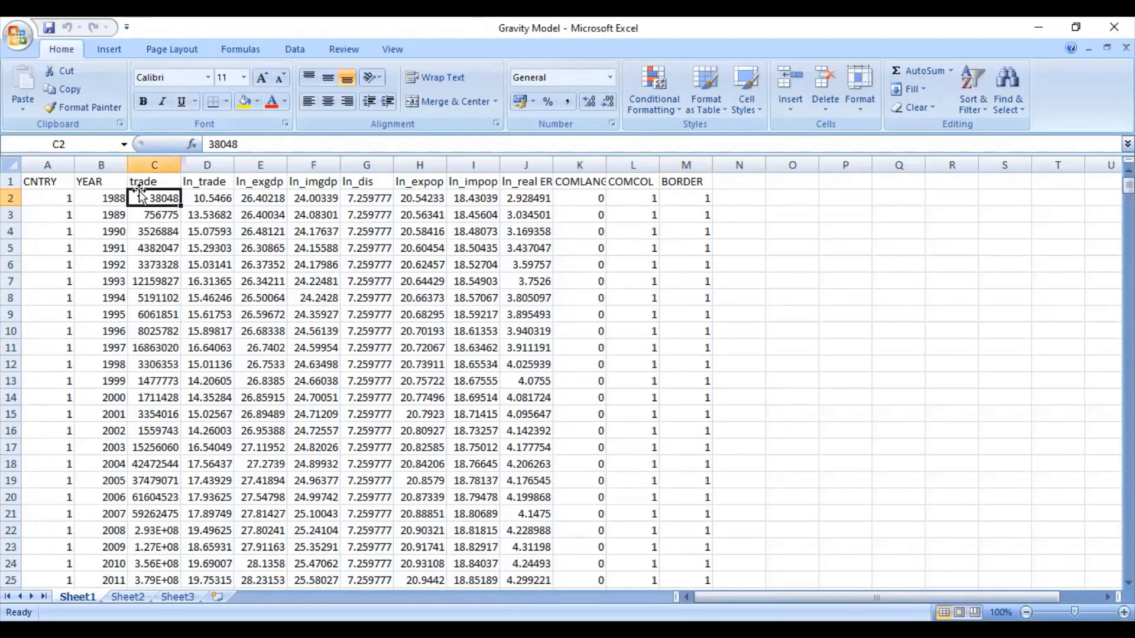
{"action": "key", "text": "shift+Right"}
{"action": "key", "text": "shift+Right"}
{"action": "key", "text": "shift+Right"}
{"action": "key", "text": "shift+Right"}
{"action": "key", "text": "shift+Right"}
{"action": "key", "text": "shift+Right"}
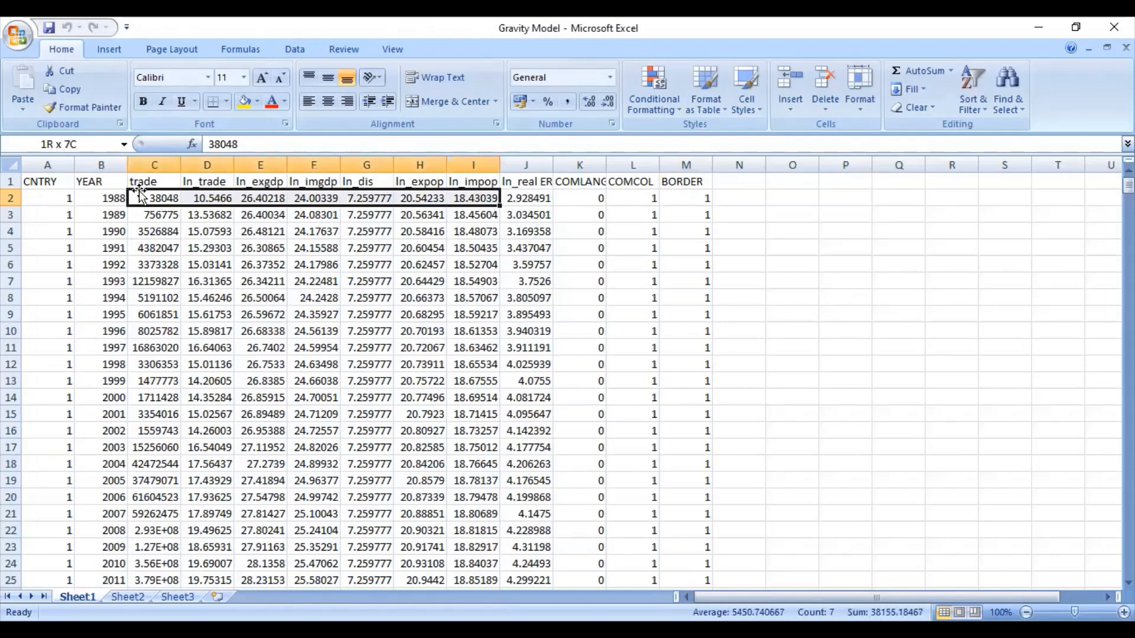
{"action": "key", "text": "shift+Right"}
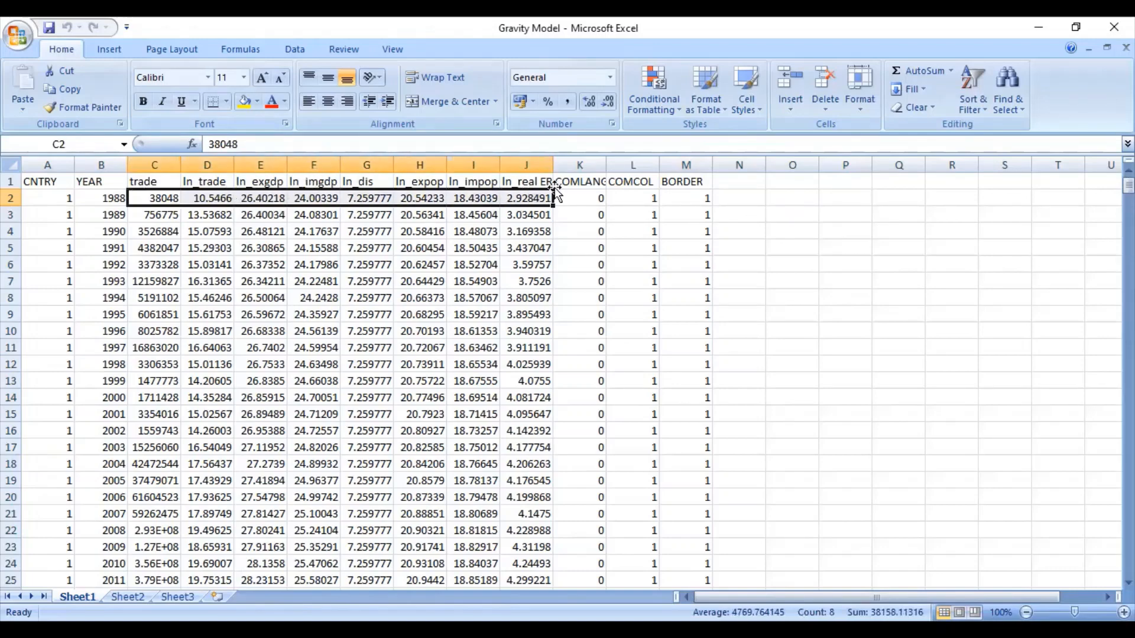
Step: Check the COMLANG heading in K1, then select the COMCOL and BORDER headings (L1:M1)
{"action": "left_click", "coordinate": [574, 182]}
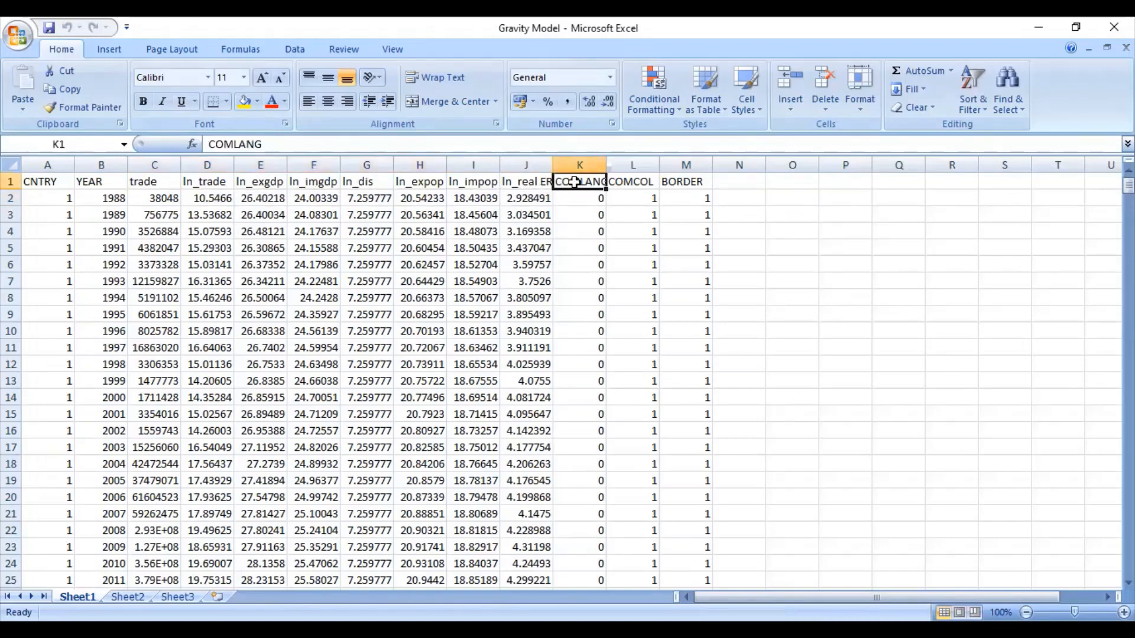
{"action": "key", "text": "Right"}
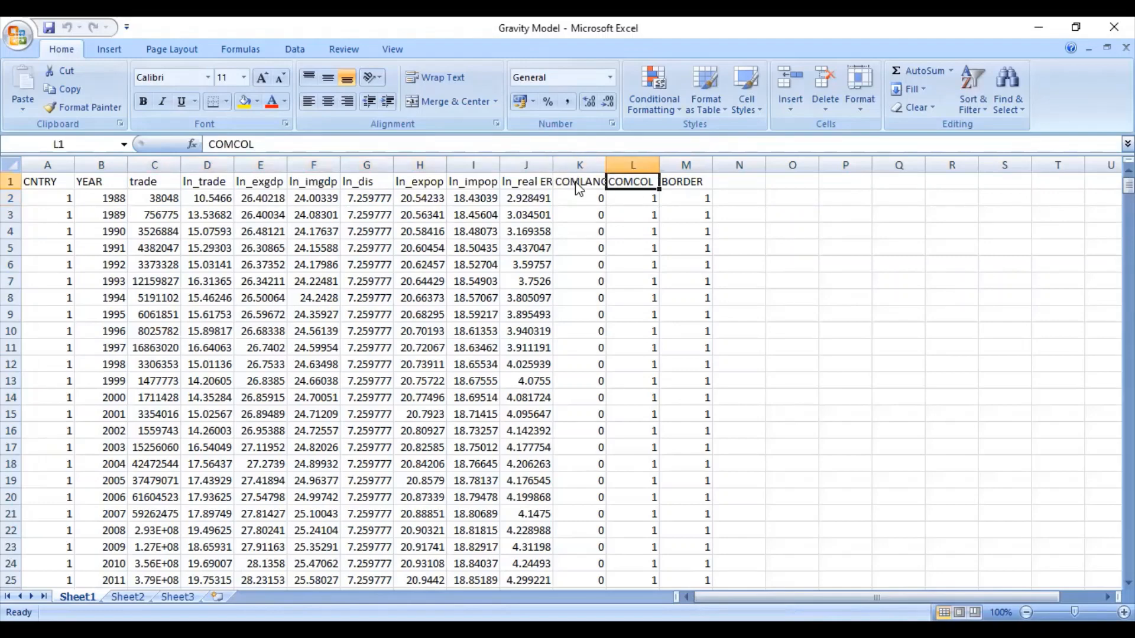
{"action": "key", "text": "shift+Right"}
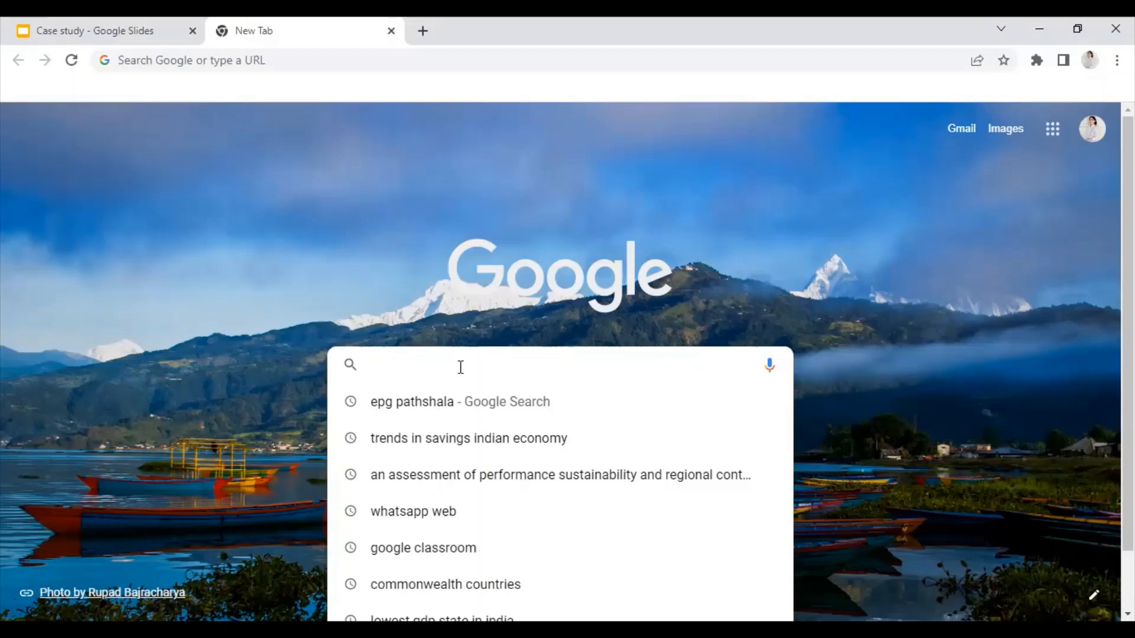
Step: Search Google for 'world development indicators' and open the DataBank World Development Indicators result
{"action": "type", "text": "wor"}
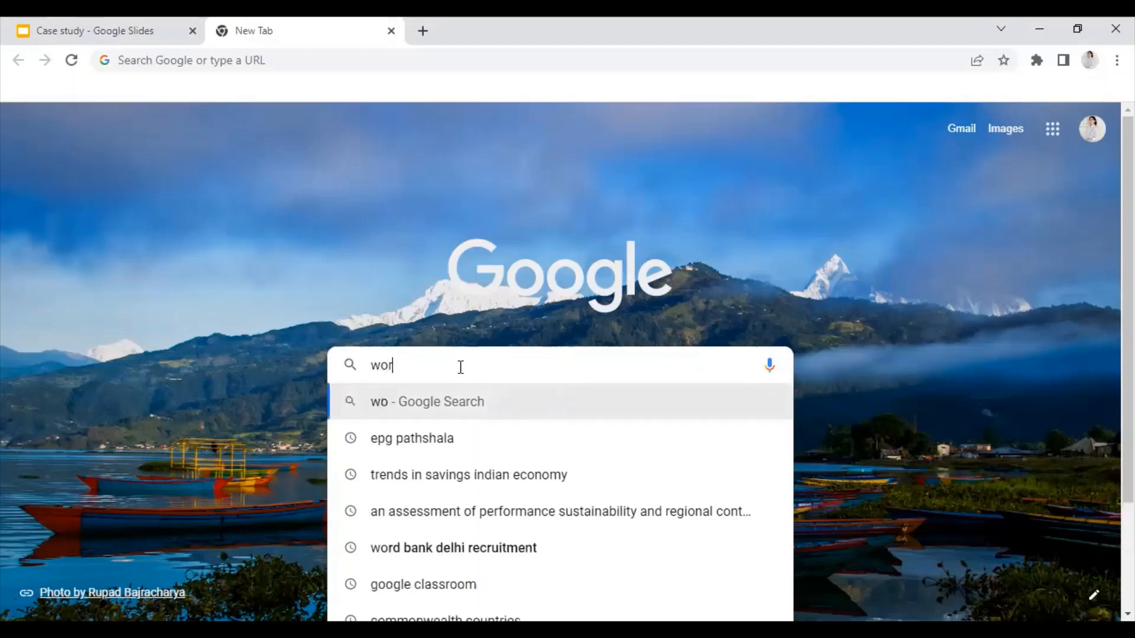
{"action": "type", "text": "ld"}
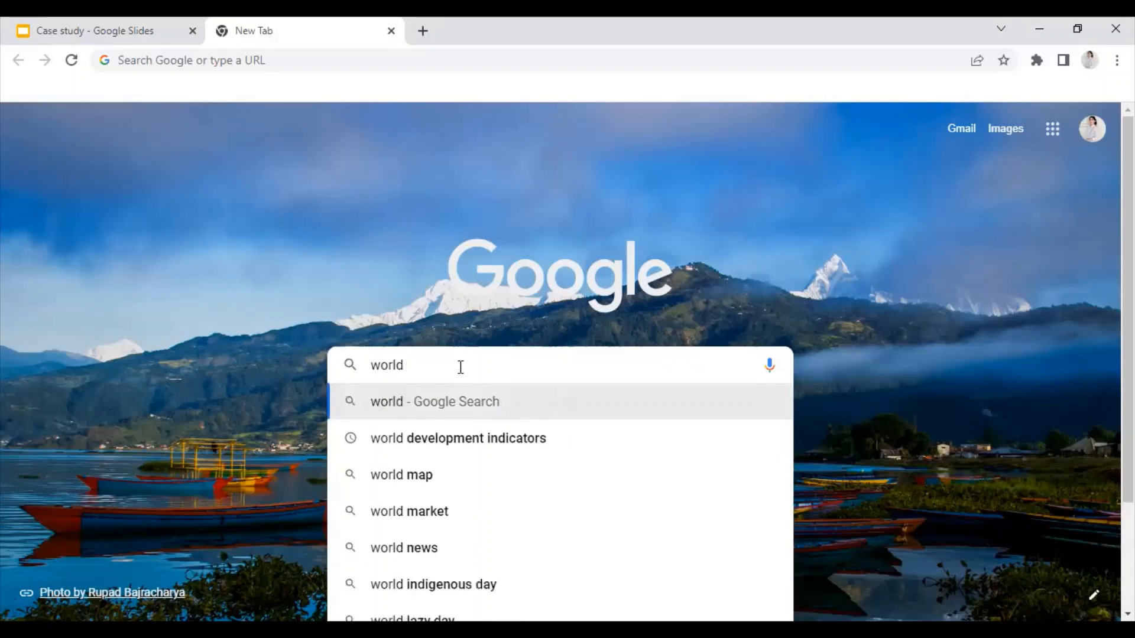
{"action": "key", "text": "Down"}
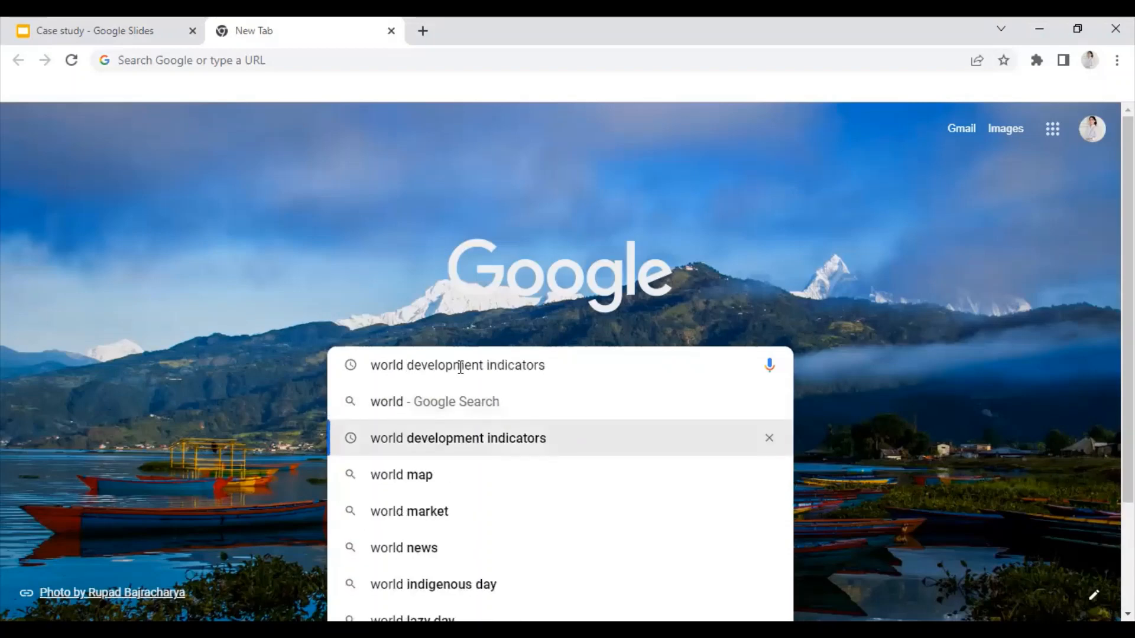
{"action": "key", "text": "Return"}
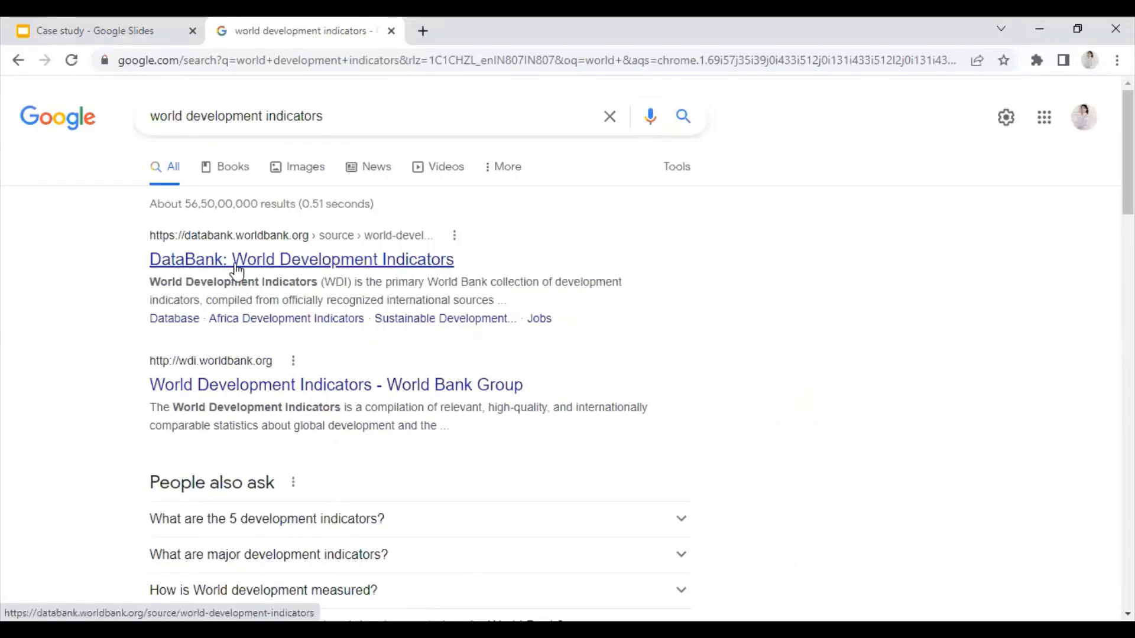
{"action": "left_click", "coordinate": [237, 271]}
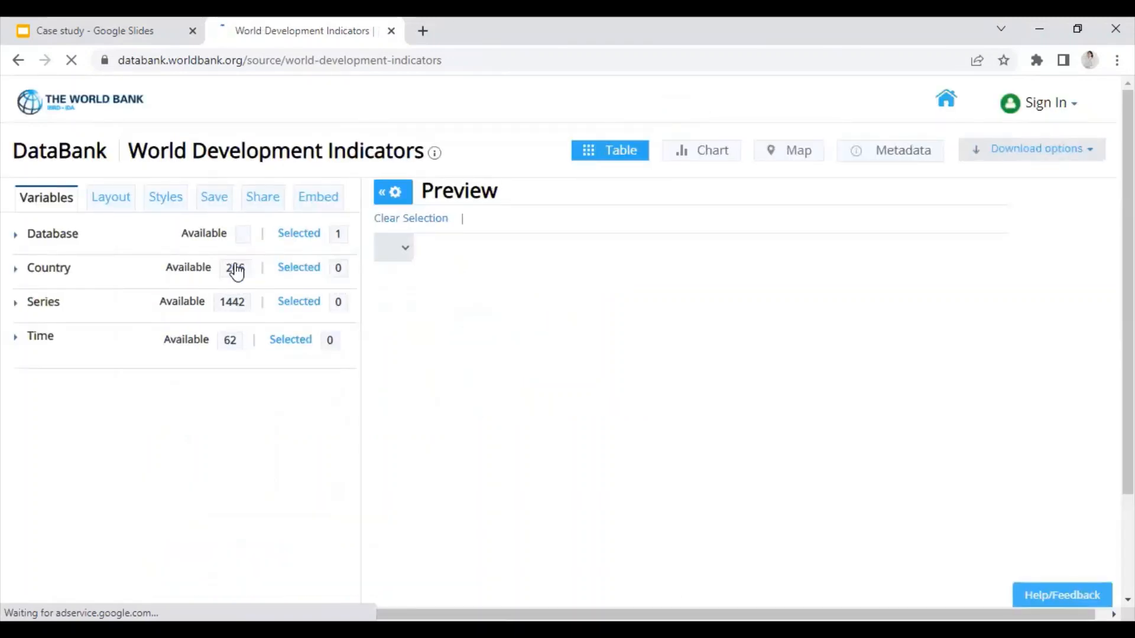
Step: Tick Afghanistan, Algeria, Andorra, Antigua and Barbuda, and Armenia in the DataBank Country list
{"action": "left_click", "coordinate": [236, 271]}
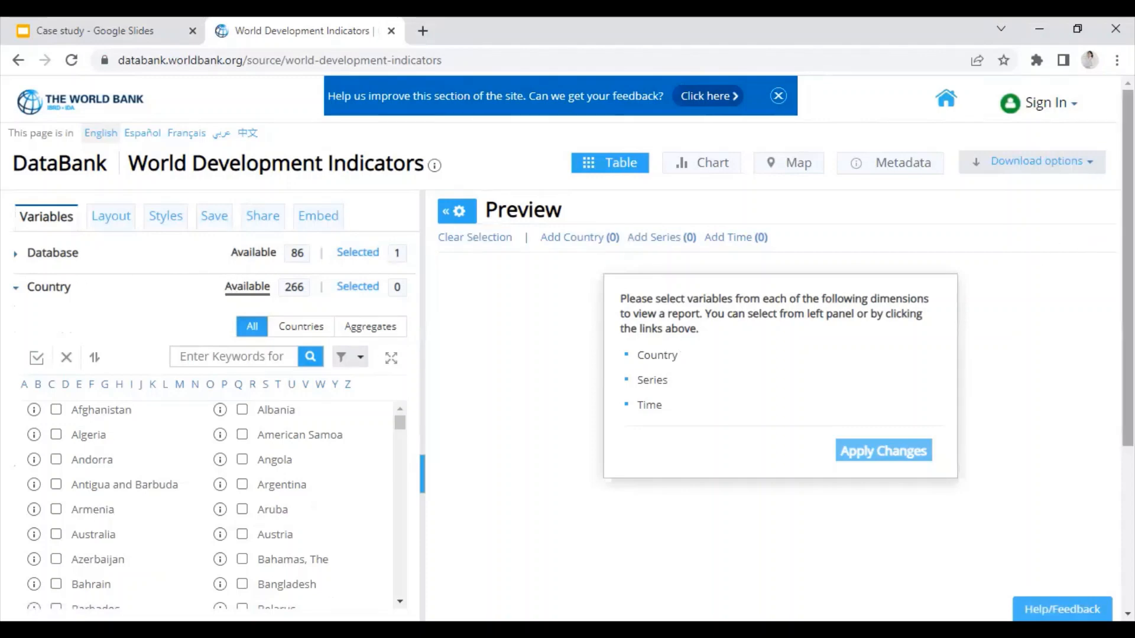
{"action": "scroll", "coordinate": [1128, 266], "scroll_direction": "down", "scroll_amount": 2}
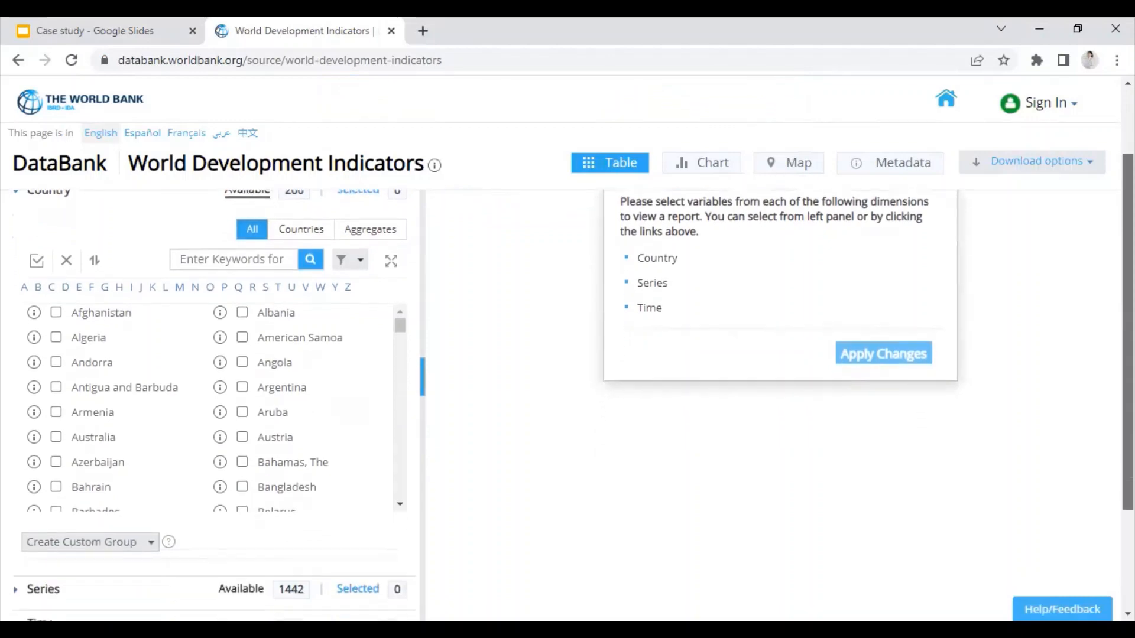
{"action": "left_click", "coordinate": [57, 310]}
{"action": "left_click", "coordinate": [56, 334]}
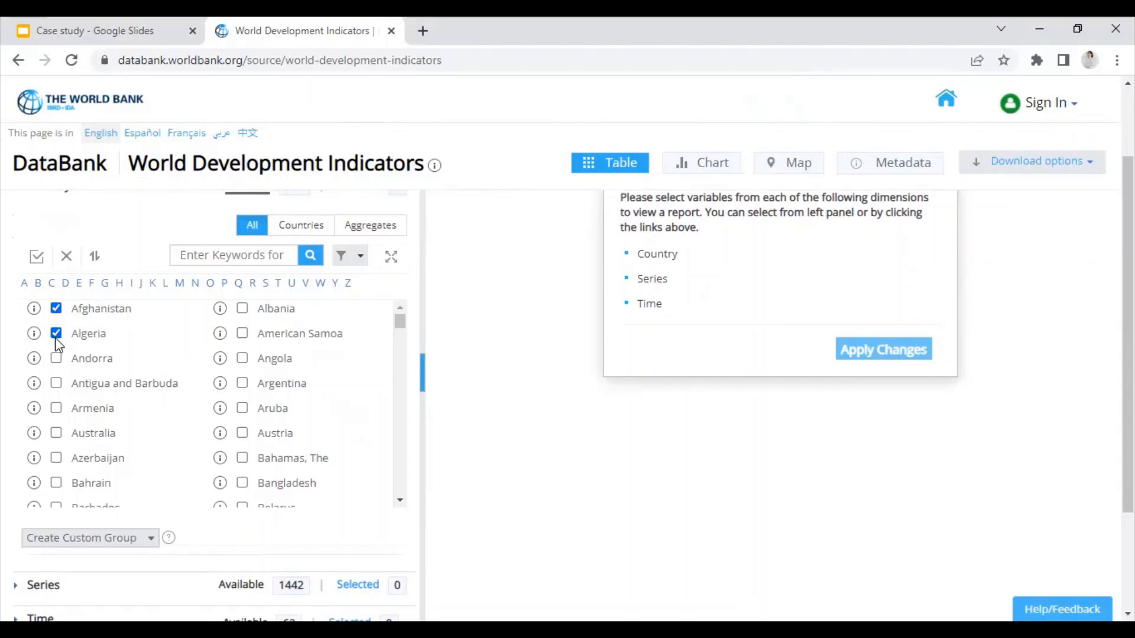
{"action": "left_click", "coordinate": [57, 358]}
{"action": "left_click", "coordinate": [56, 384]}
{"action": "left_click", "coordinate": [57, 409]}
{"action": "scroll", "coordinate": [461, 393], "scroll_direction": "down", "scroll_amount": 2}
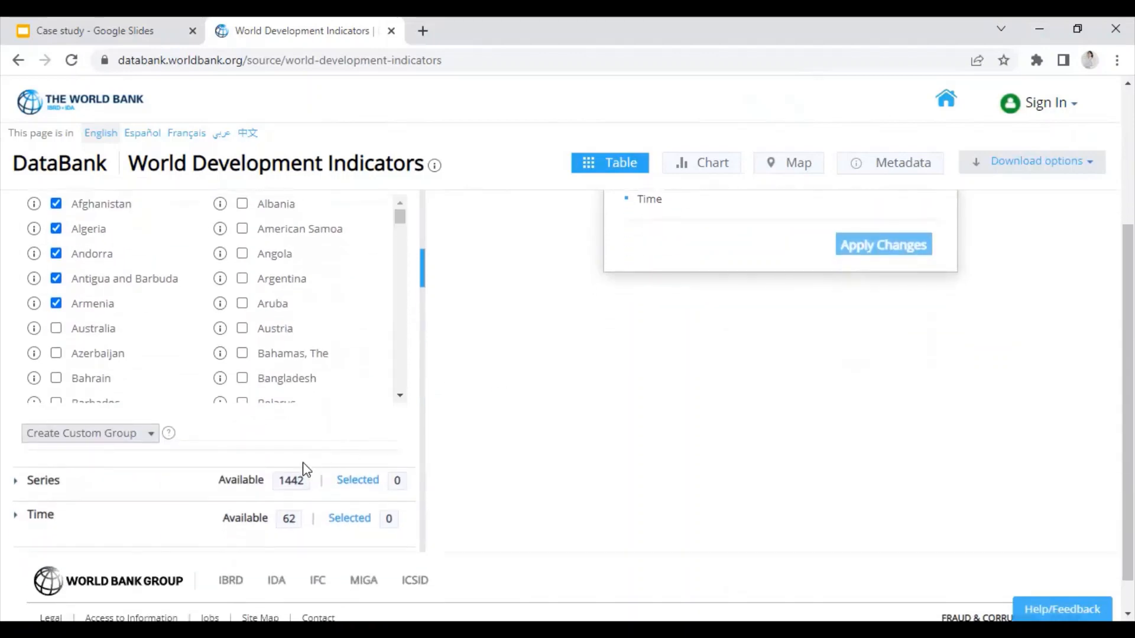
Step: Select GDP (current US$) from the Series list under letter G
{"action": "left_click", "coordinate": [248, 482]}
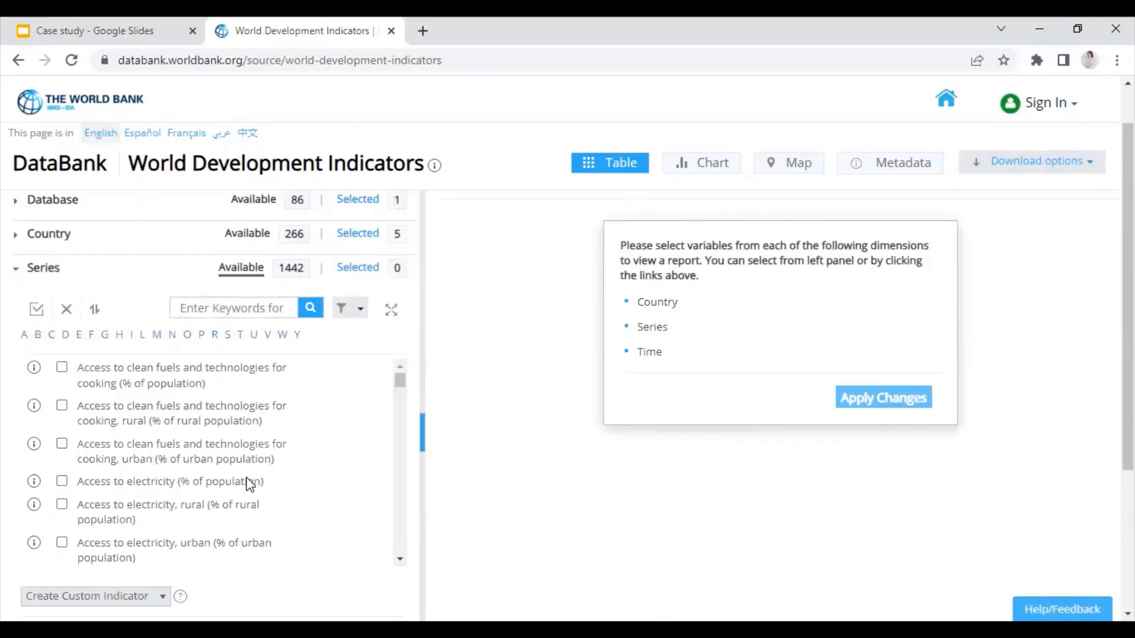
{"action": "left_click", "coordinate": [105, 336]}
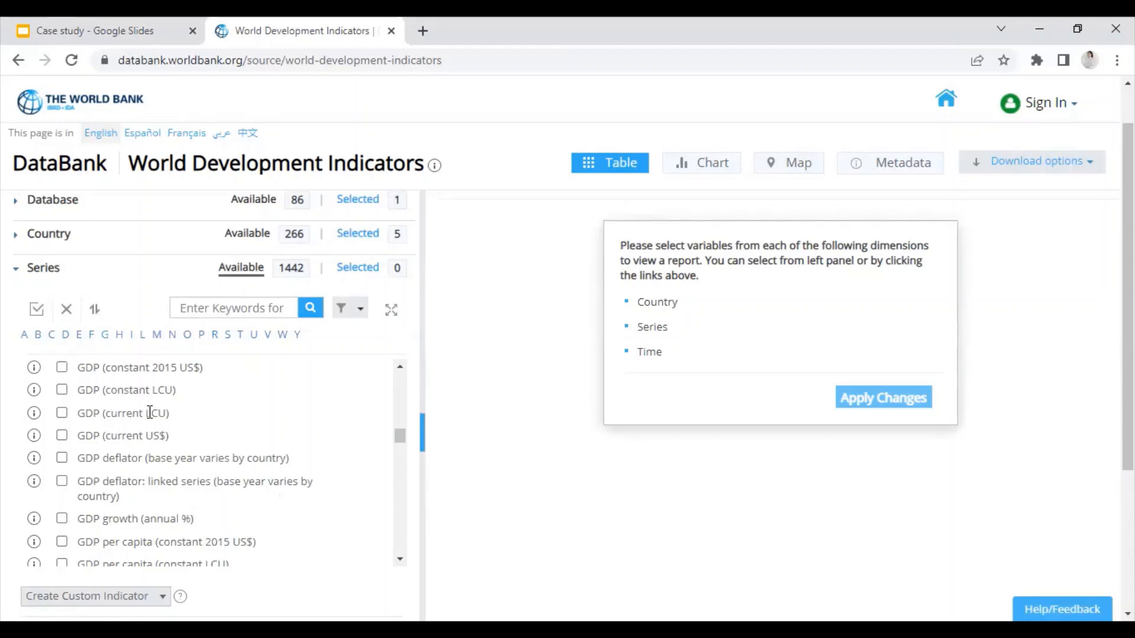
{"action": "left_click", "coordinate": [62, 436]}
Step: Browse the series entries starting with P, such as the population-age indicators
{"action": "left_click", "coordinate": [202, 338]}
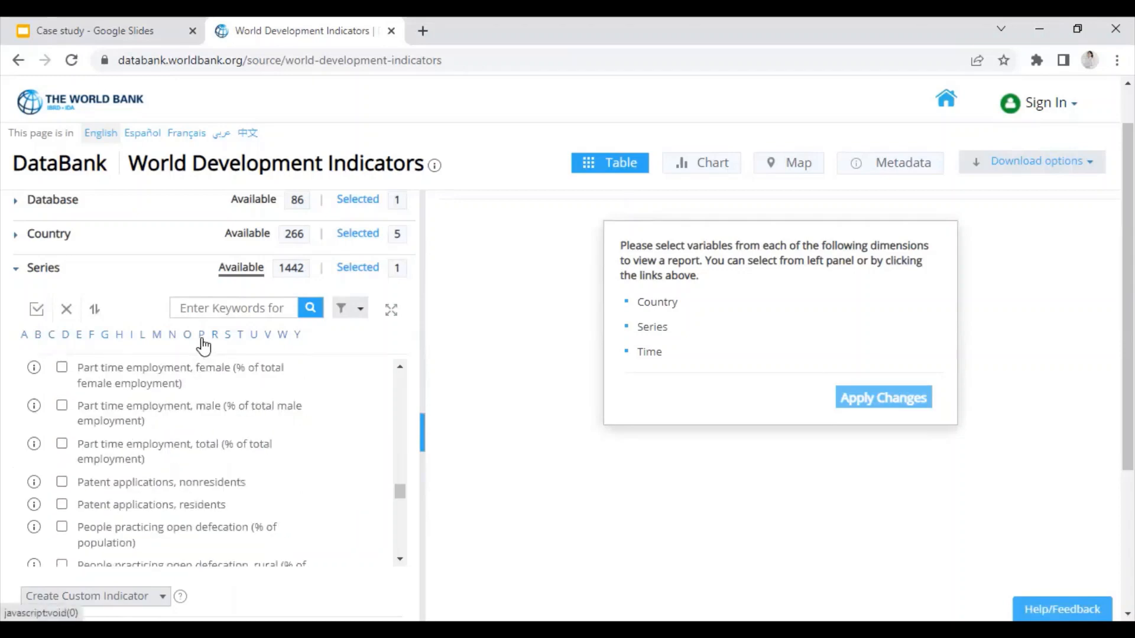
{"action": "scroll", "coordinate": [201, 440], "scroll_direction": "down", "scroll_amount": 4}
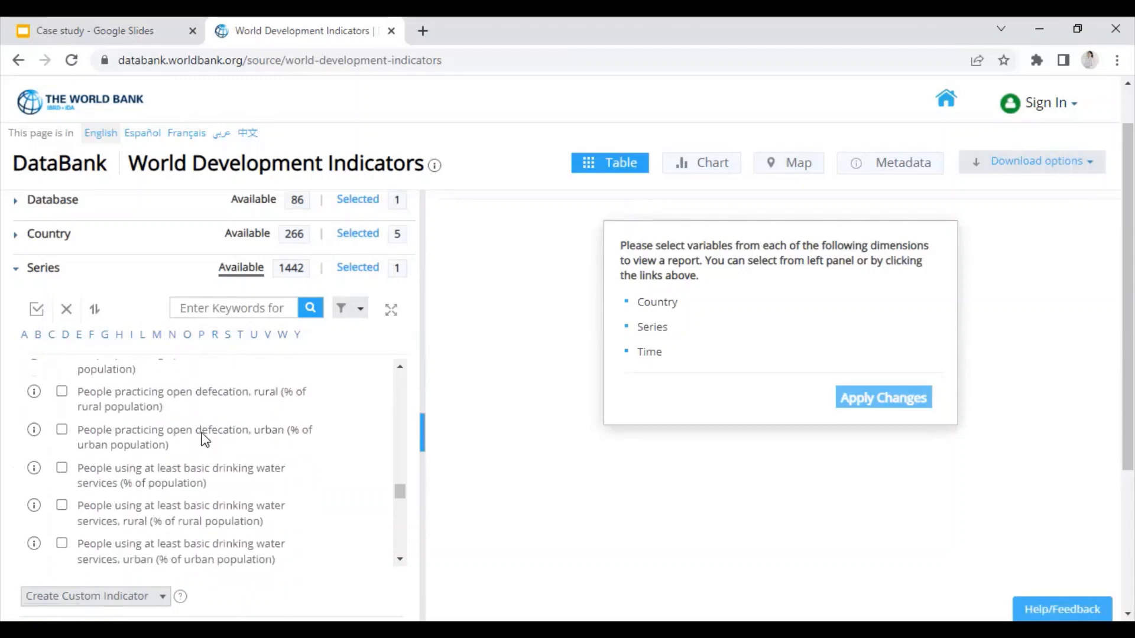
{"action": "scroll", "coordinate": [201, 440], "scroll_direction": "down", "scroll_amount": 6}
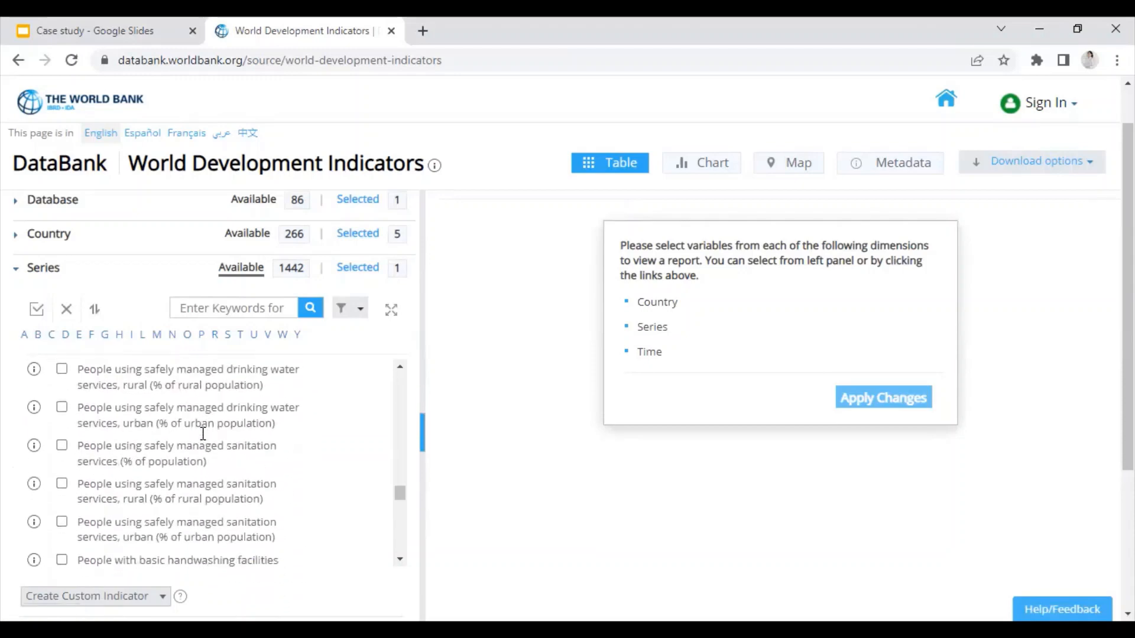
{"action": "scroll", "coordinate": [202, 434], "scroll_direction": "down", "scroll_amount": 8}
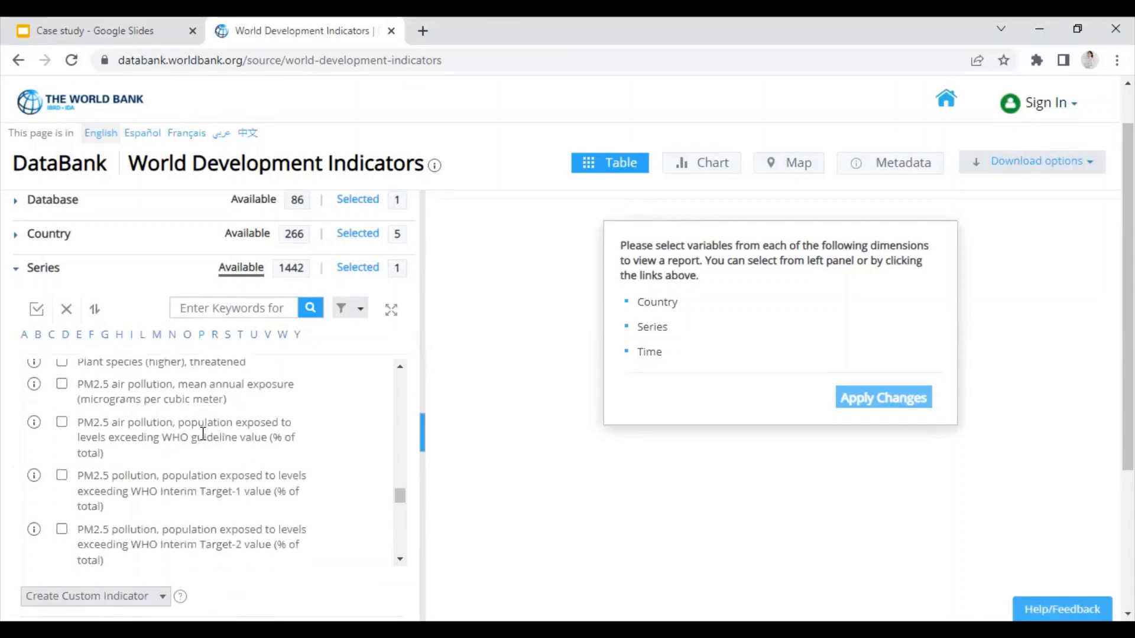
{"action": "scroll", "coordinate": [202, 440], "scroll_direction": "up", "scroll_amount": 4}
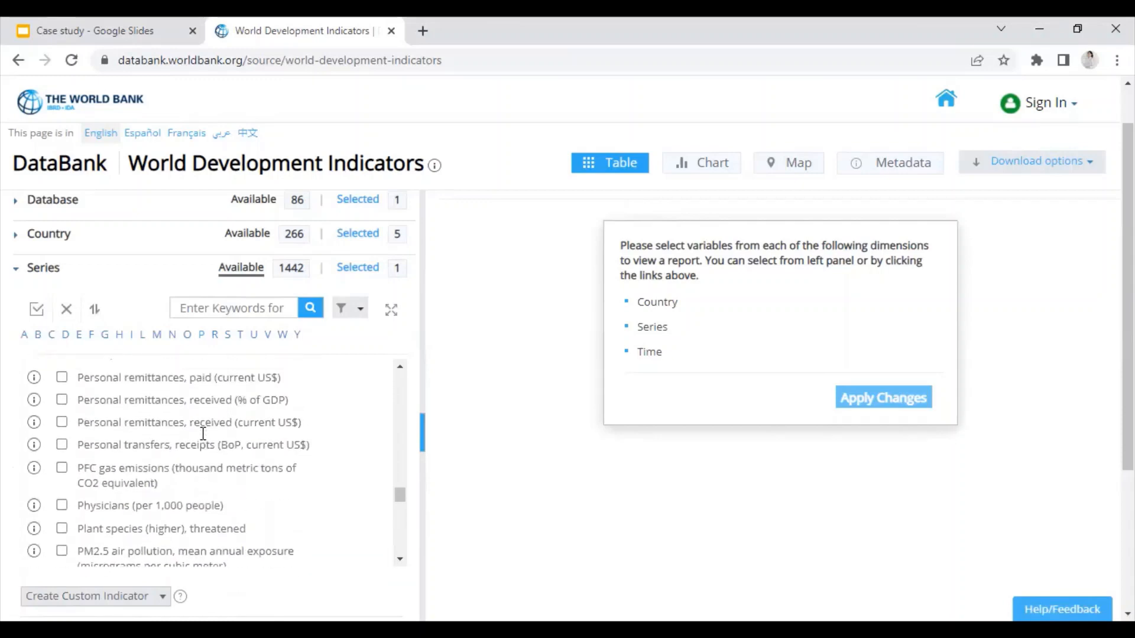
{"action": "scroll", "coordinate": [203, 440], "scroll_direction": "down", "scroll_amount": 2}
{"action": "scroll", "coordinate": [203, 441], "scroll_direction": "down", "scroll_amount": 6}
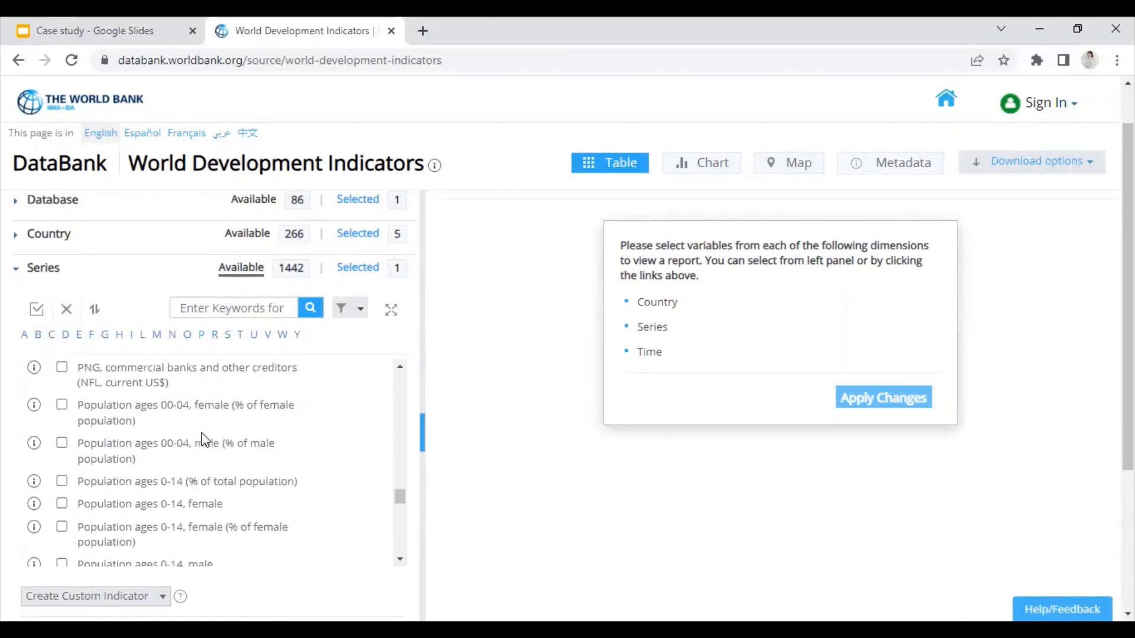
{"action": "scroll", "coordinate": [204, 440], "scroll_direction": "up", "scroll_amount": 1}
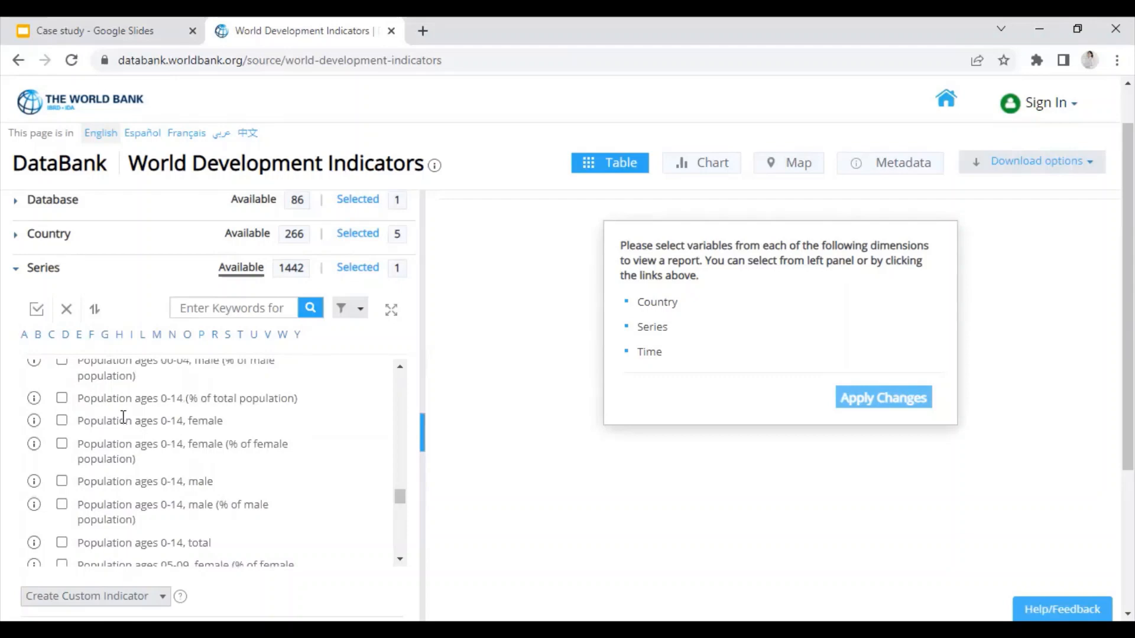
{"action": "scroll", "coordinate": [123, 417], "scroll_direction": "up", "scroll_amount": 1}
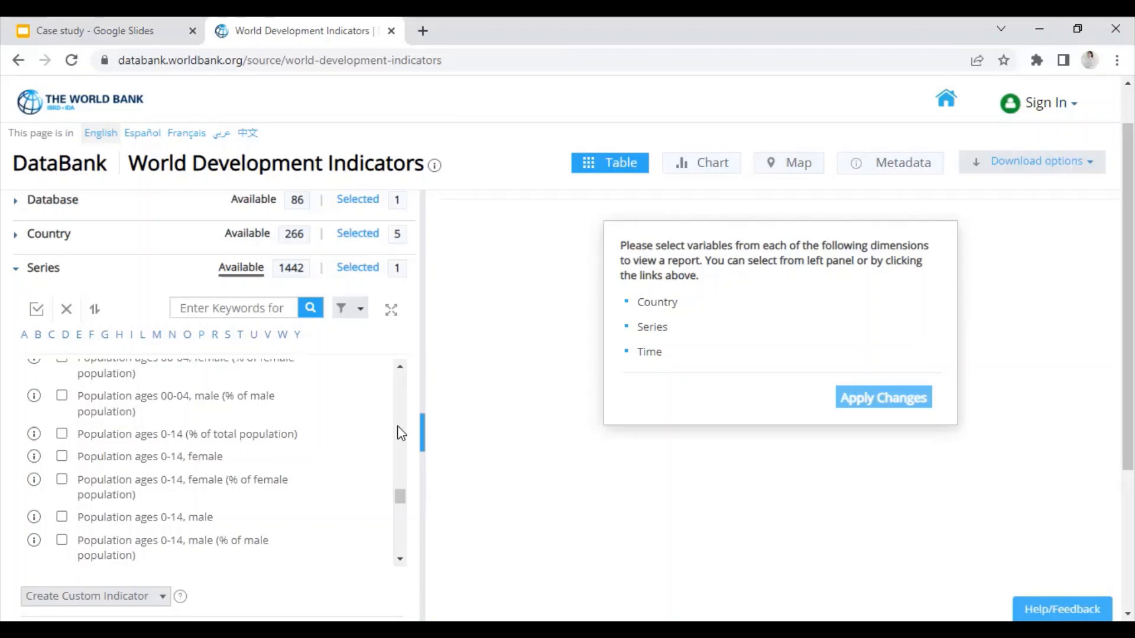
{"action": "scroll", "coordinate": [499, 433], "scroll_direction": "down", "scroll_amount": 2}
{"action": "scroll", "coordinate": [327, 481], "scroll_direction": "down", "scroll_amount": 2}
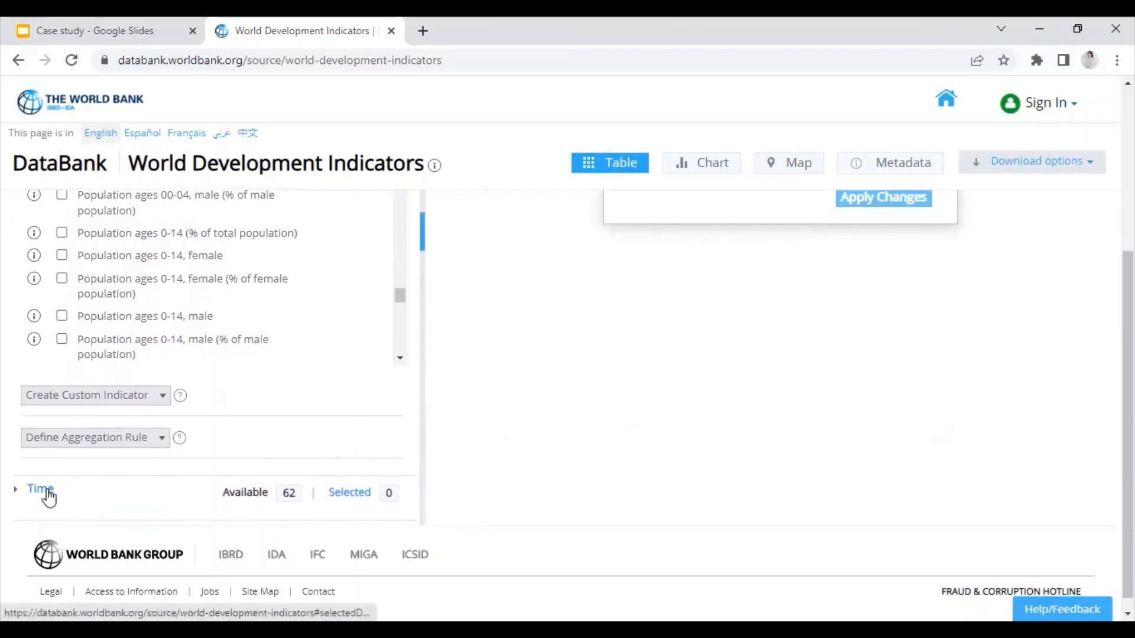
Step: Select the most recent 20 years (2002–2021) and apply changes to preview Afghanistan's GDP
{"action": "left_click", "coordinate": [48, 495]}
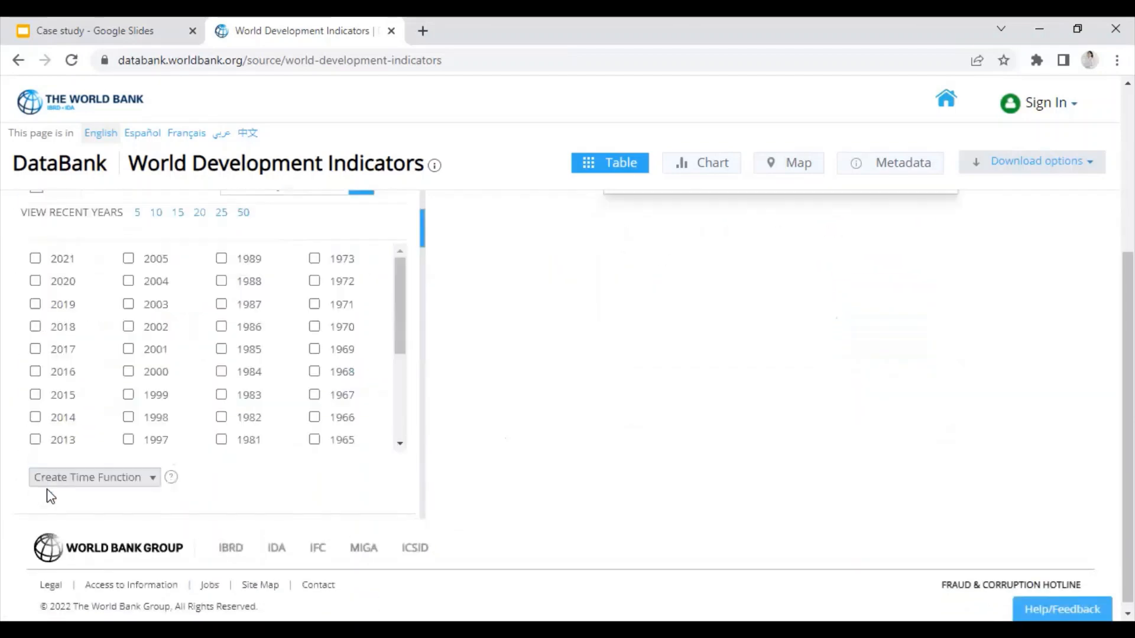
{"action": "left_click", "coordinate": [179, 218]}
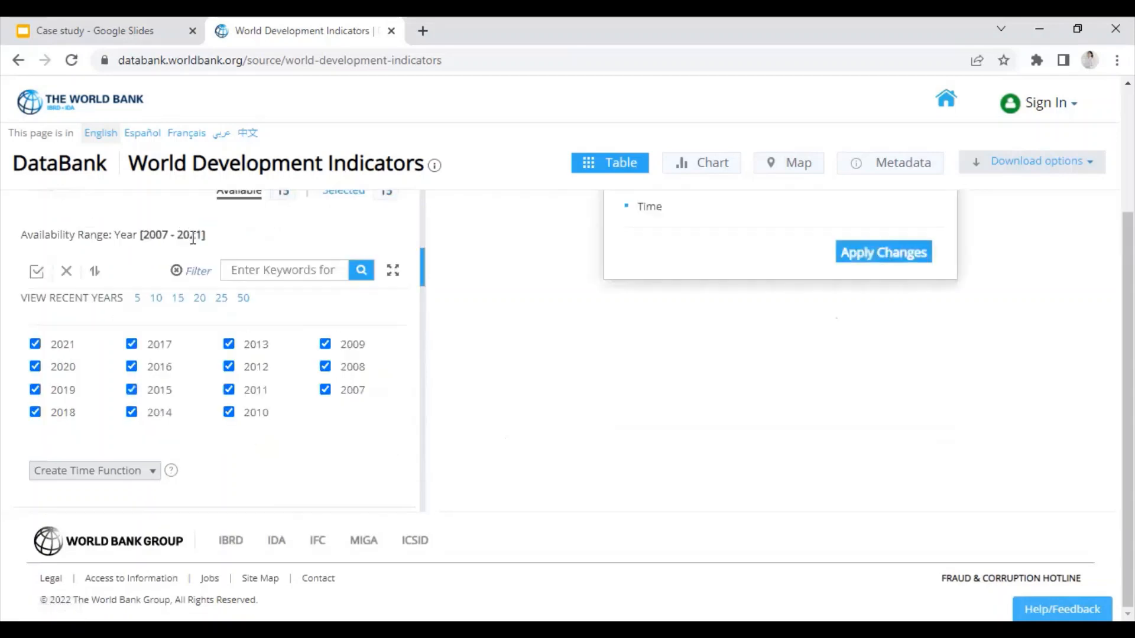
{"action": "left_click", "coordinate": [198, 299]}
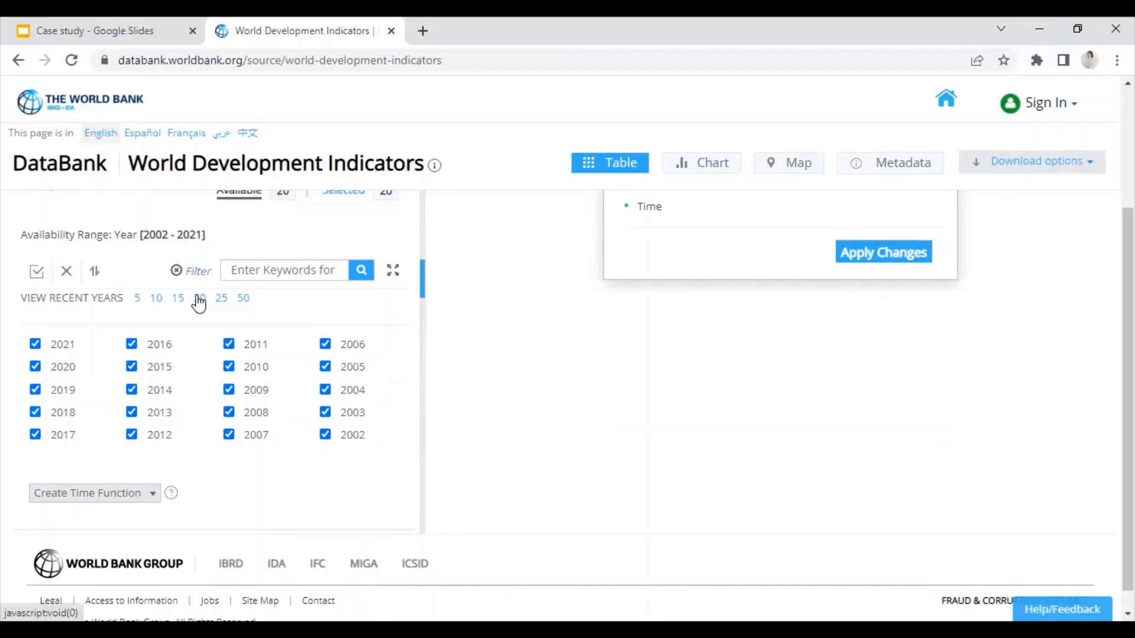
{"action": "left_click", "coordinate": [862, 255]}
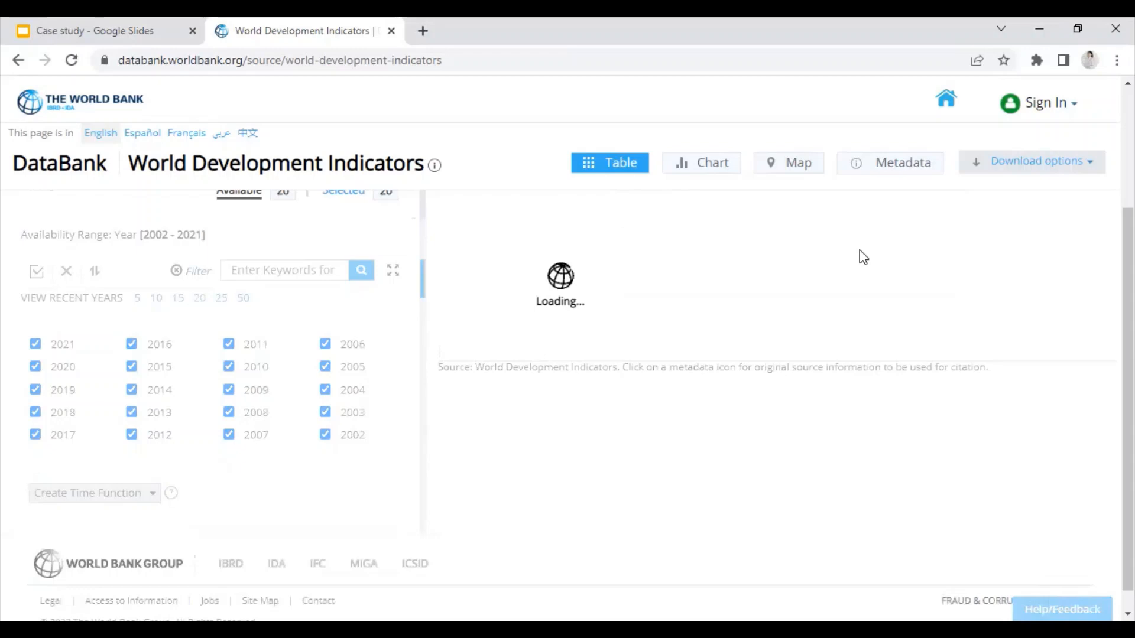
{"action": "scroll", "coordinate": [895, 321], "scroll_direction": "up", "scroll_amount": 3}
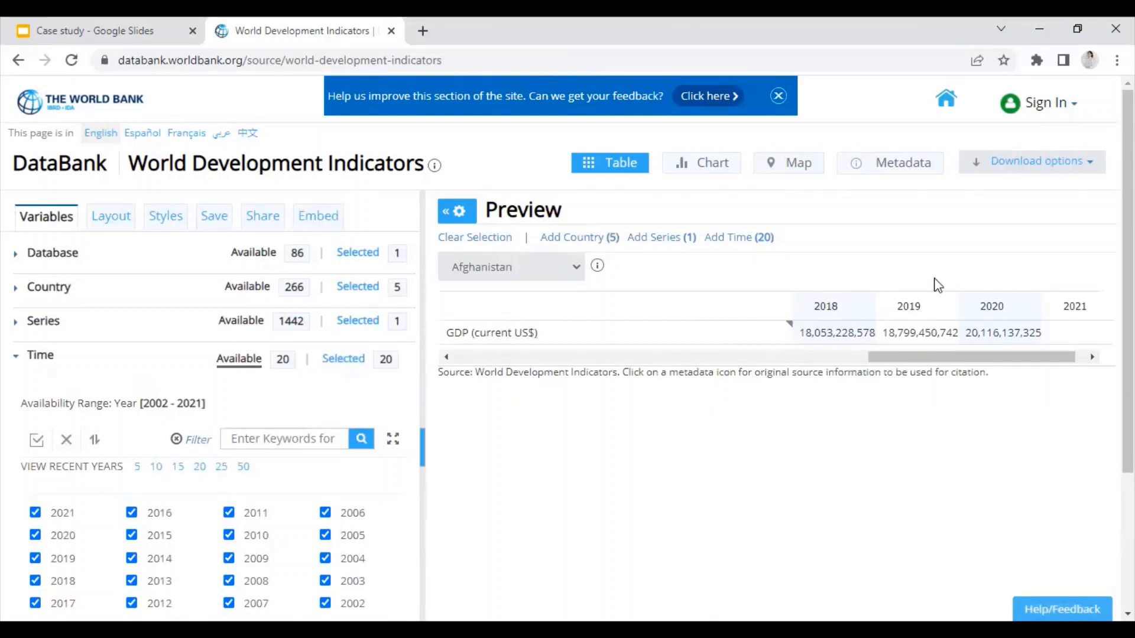
Step: Show the DataBank download format choices, then open a new browser tab
{"action": "left_click", "coordinate": [1064, 166]}
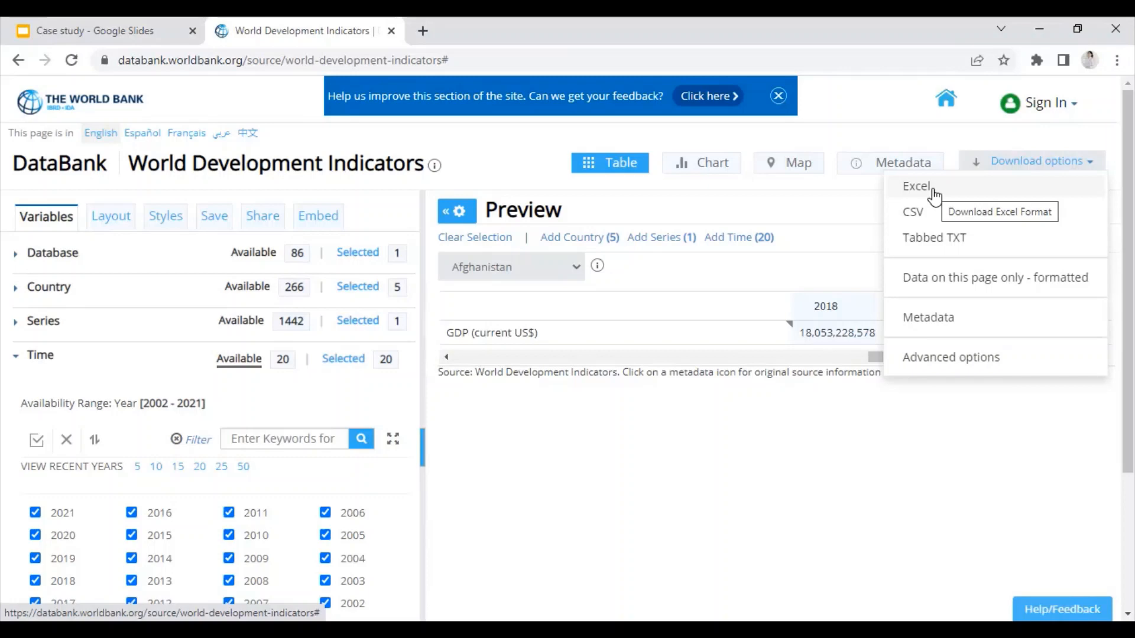
{"action": "left_click", "coordinate": [424, 24]}
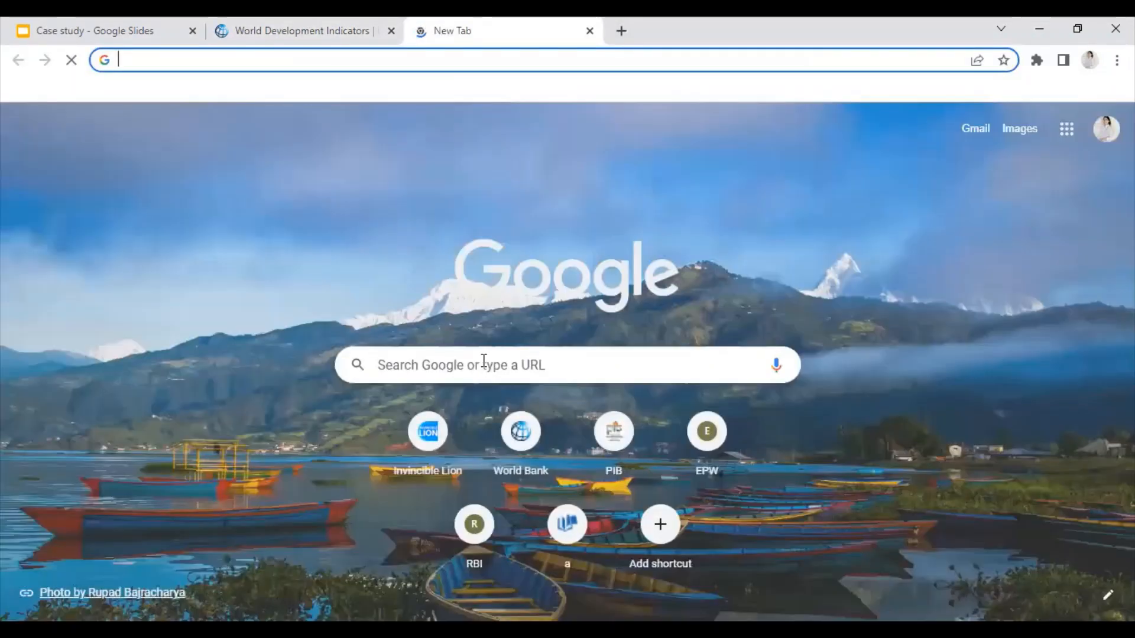
Step: Search Google for 'uncomtrade' and open the UN Comtrade International Trade Statistics Database site
{"action": "left_click", "coordinate": [483, 361]}
{"action": "type", "text": "u"}
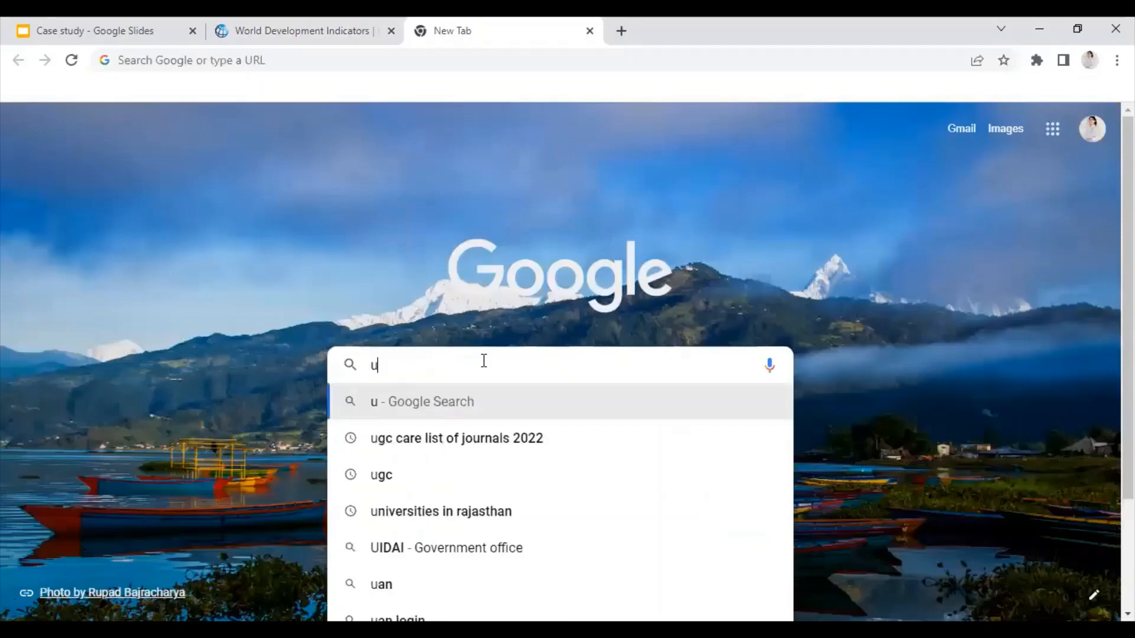
{"action": "type", "text": "ncomtrade"}
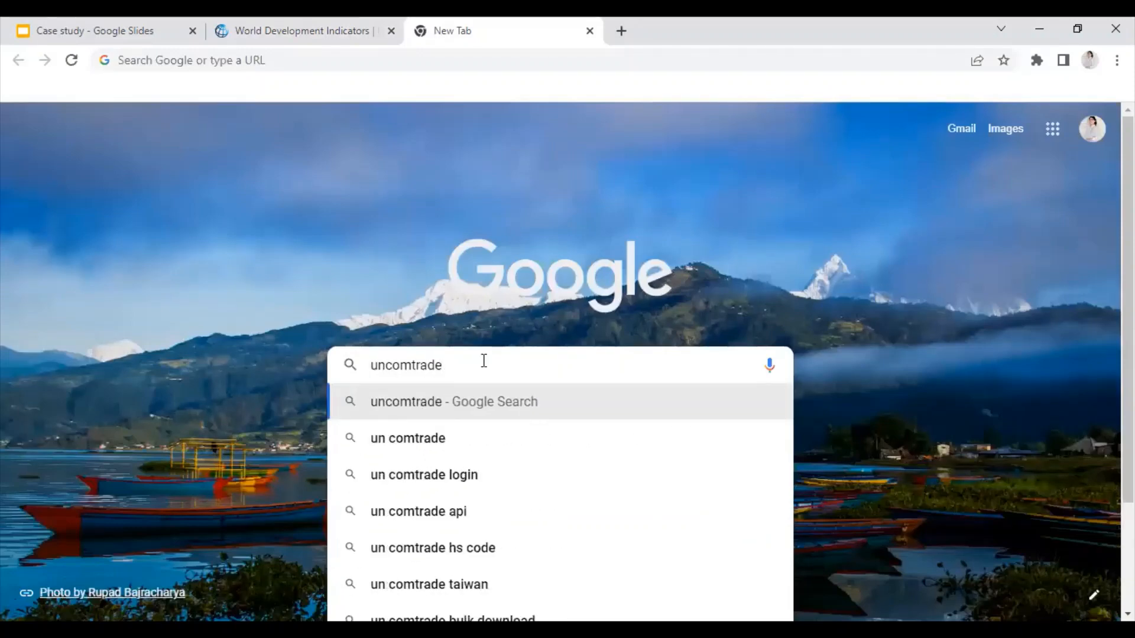
{"action": "key", "text": "Return"}
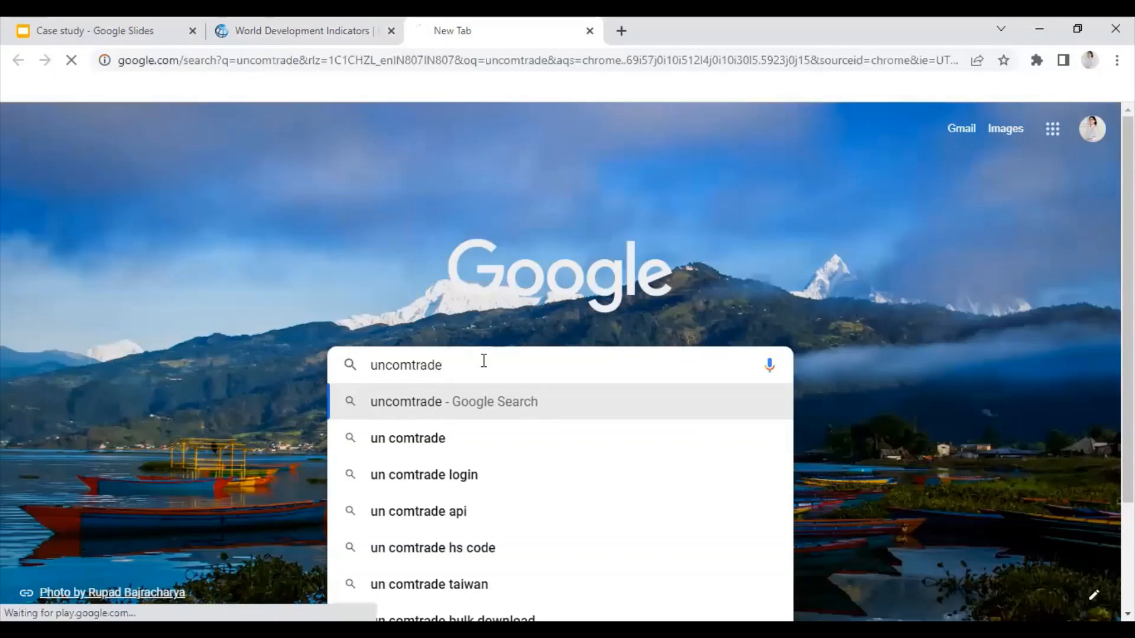
{"action": "scroll", "coordinate": [370, 362], "scroll_direction": "down", "scroll_amount": 2}
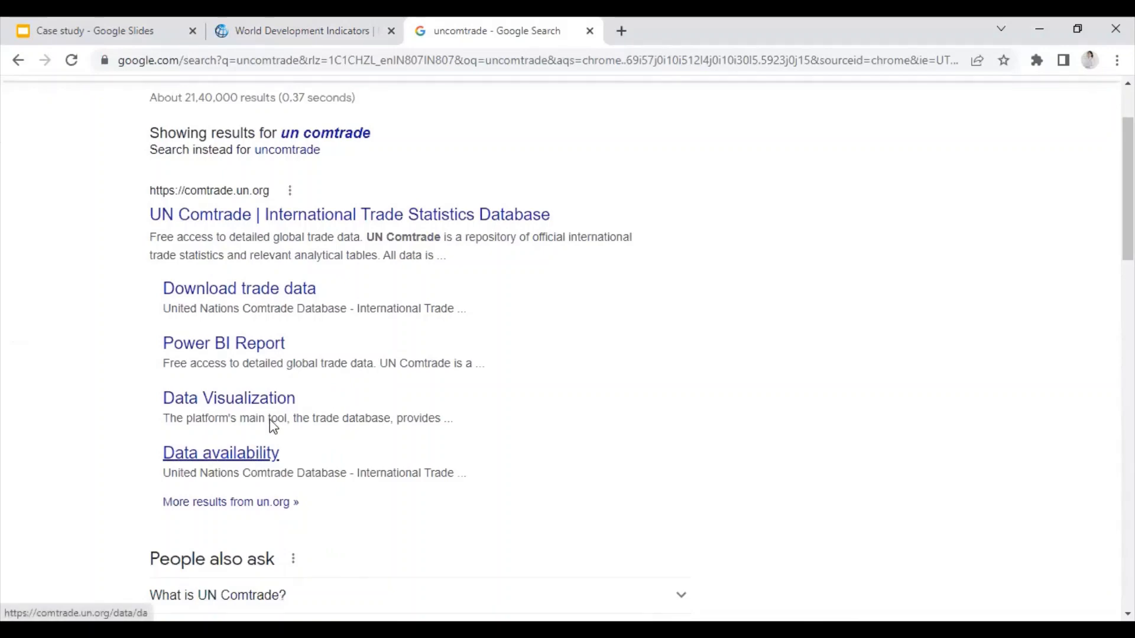
{"action": "left_click", "coordinate": [358, 222]}
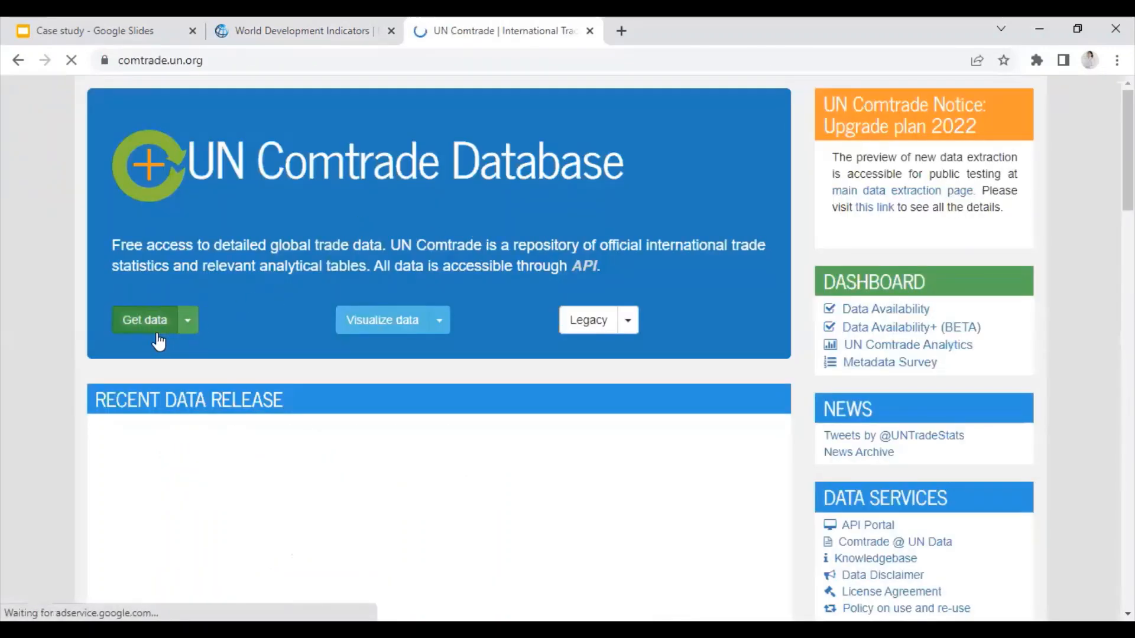
Step: Go to the UN Comtrade data extraction page and set the classification to SITC Rev. 3
{"action": "left_click", "coordinate": [188, 322]}
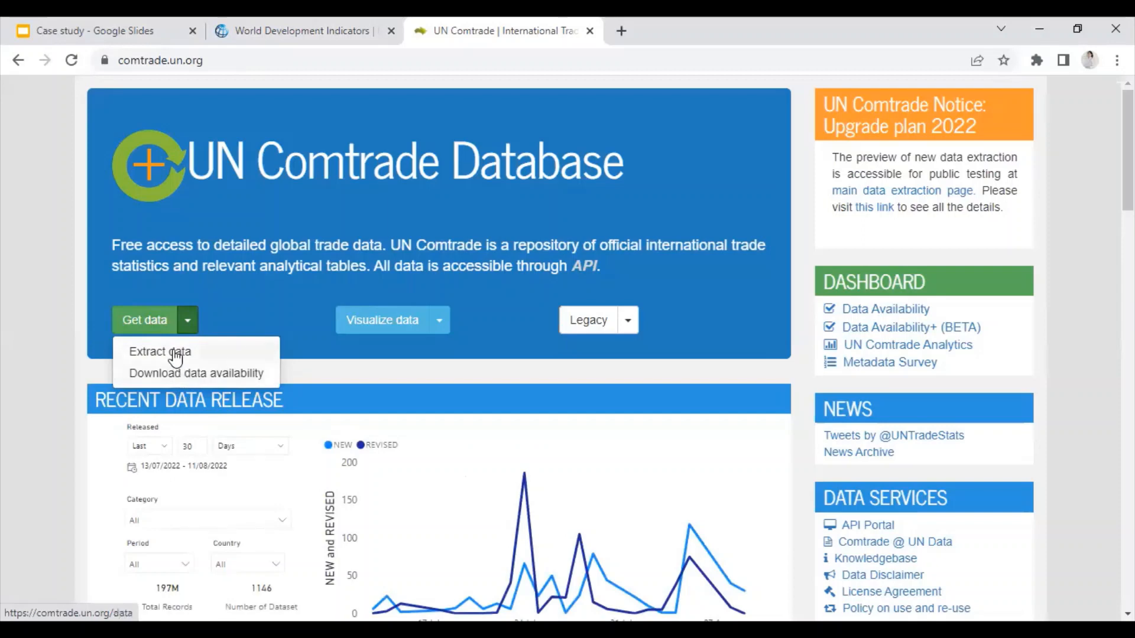
{"action": "left_click", "coordinate": [176, 353]}
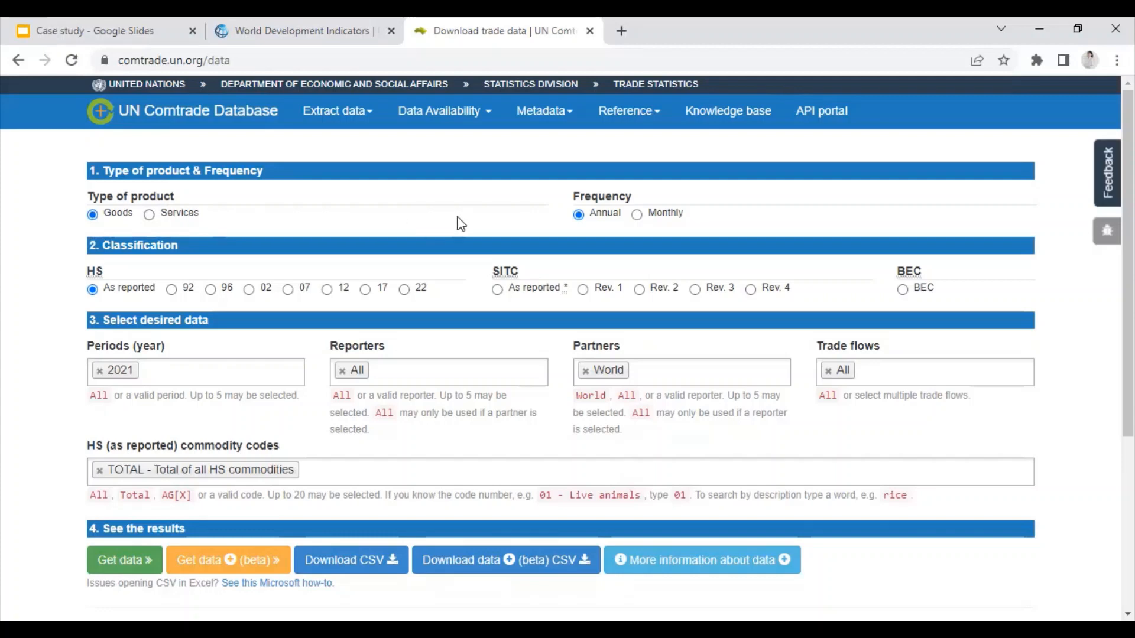
{"action": "scroll", "coordinate": [459, 221], "scroll_direction": "down", "scroll_amount": 1}
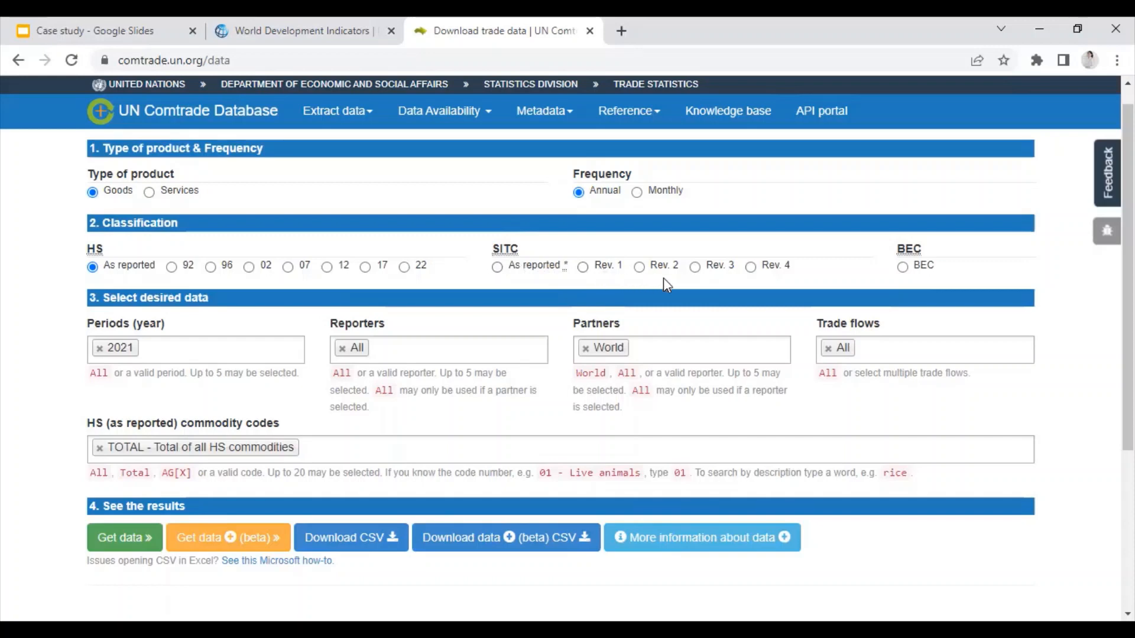
{"action": "left_click", "coordinate": [751, 267]}
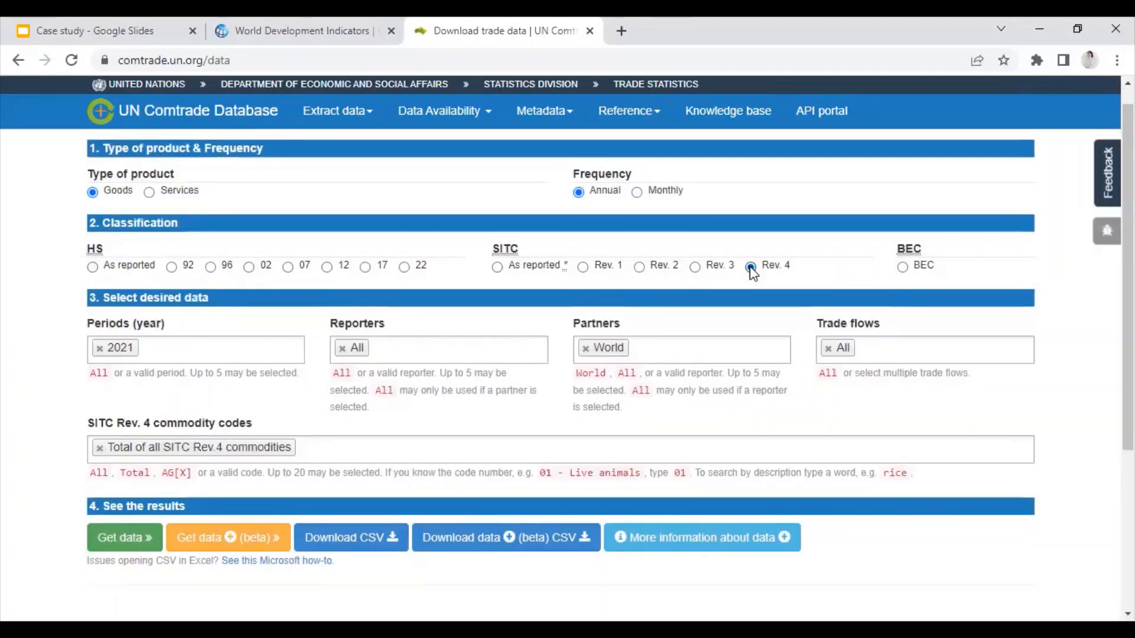
{"action": "left_click", "coordinate": [696, 267]}
Step: Review the Periods, Reporters, Partners and Trade flows dropdown options without changing them
{"action": "left_click", "coordinate": [189, 349]}
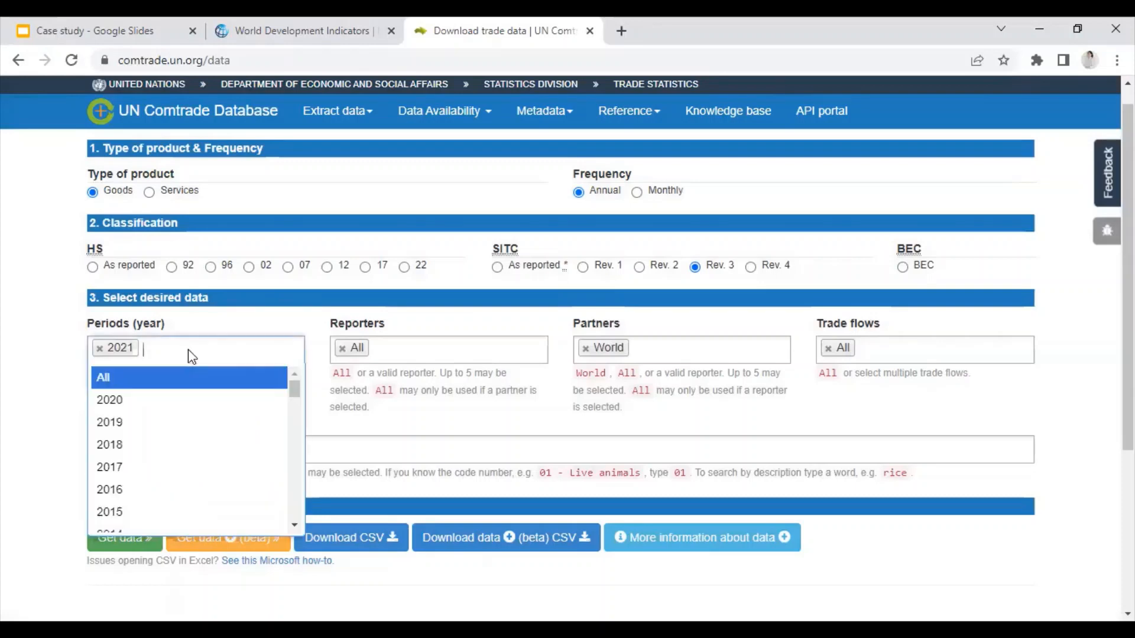
{"action": "key", "text": "Escape"}
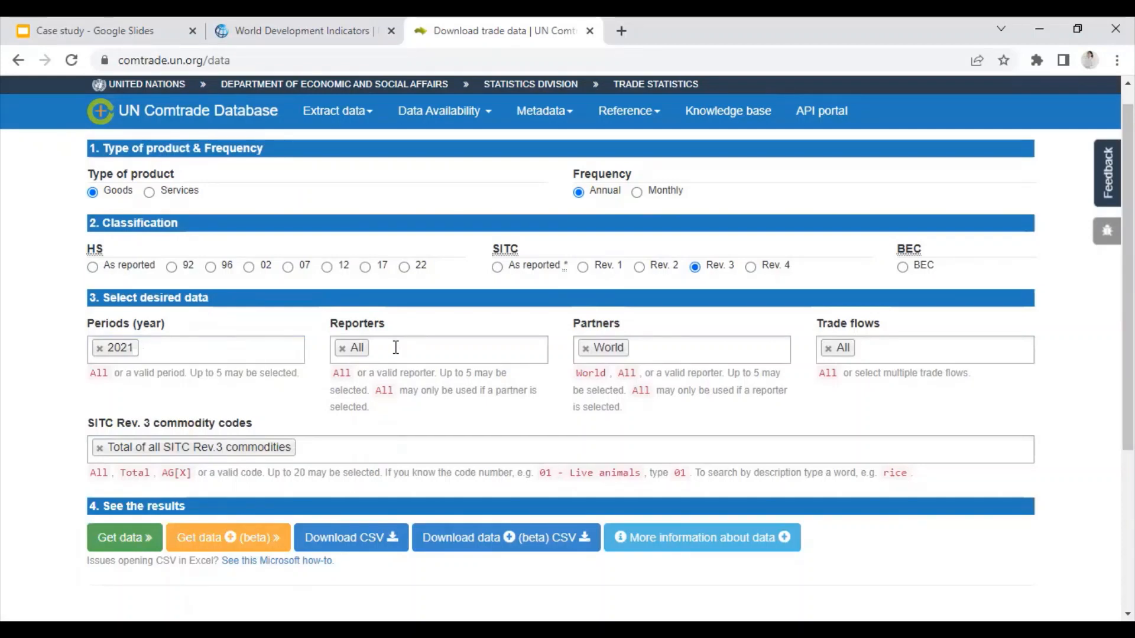
{"action": "left_click", "coordinate": [396, 349]}
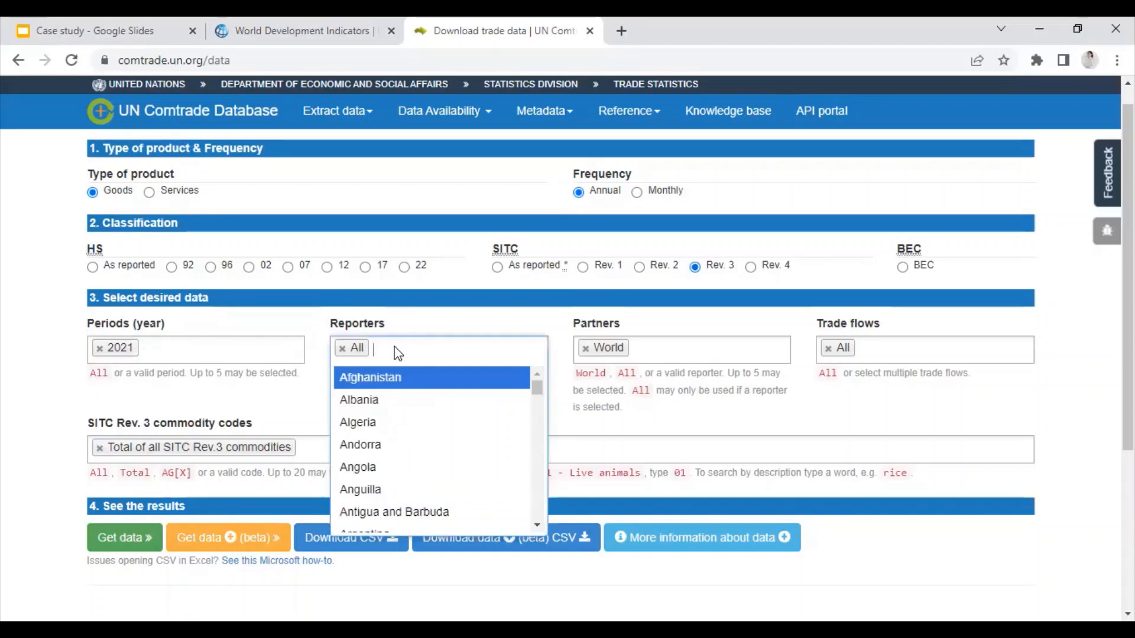
{"action": "key", "text": "Escape"}
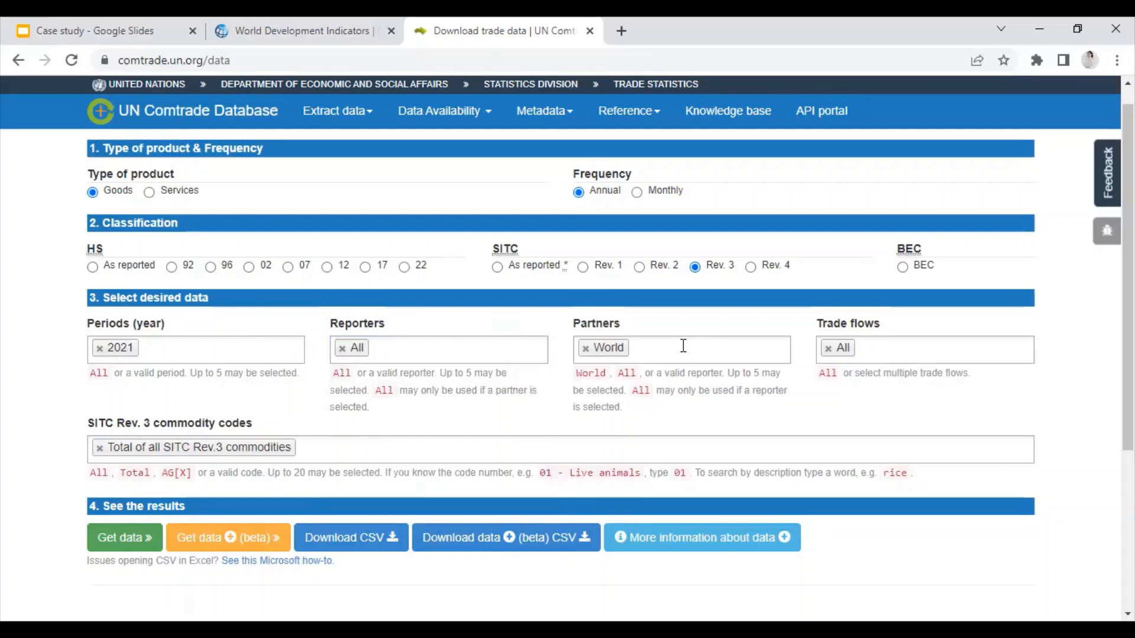
{"action": "left_click", "coordinate": [683, 346]}
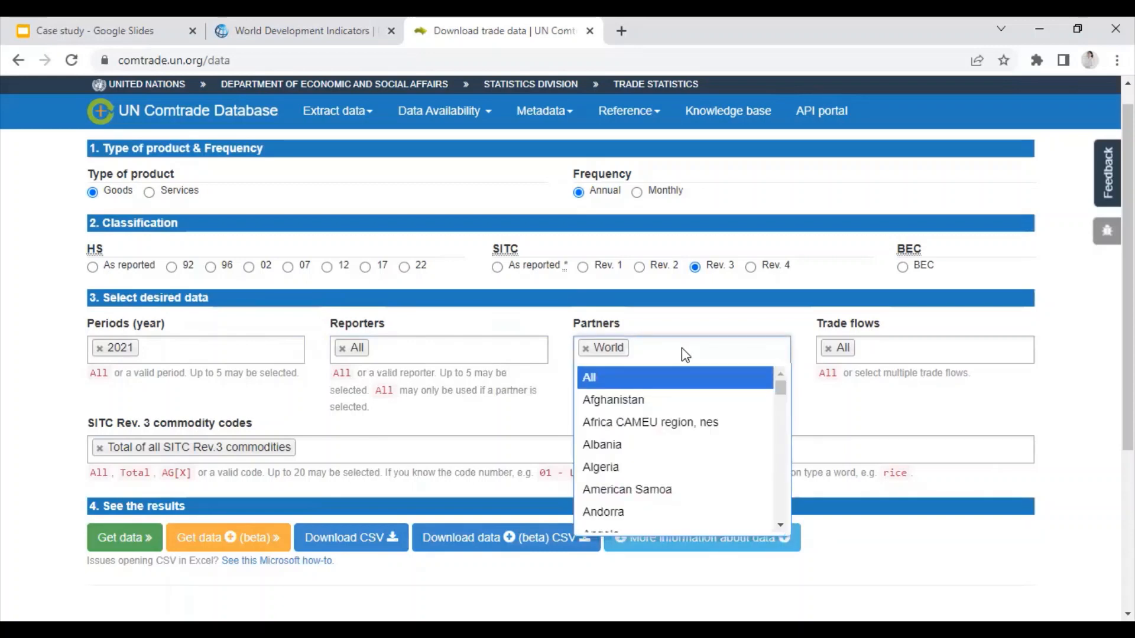
{"action": "left_click", "coordinate": [870, 352]}
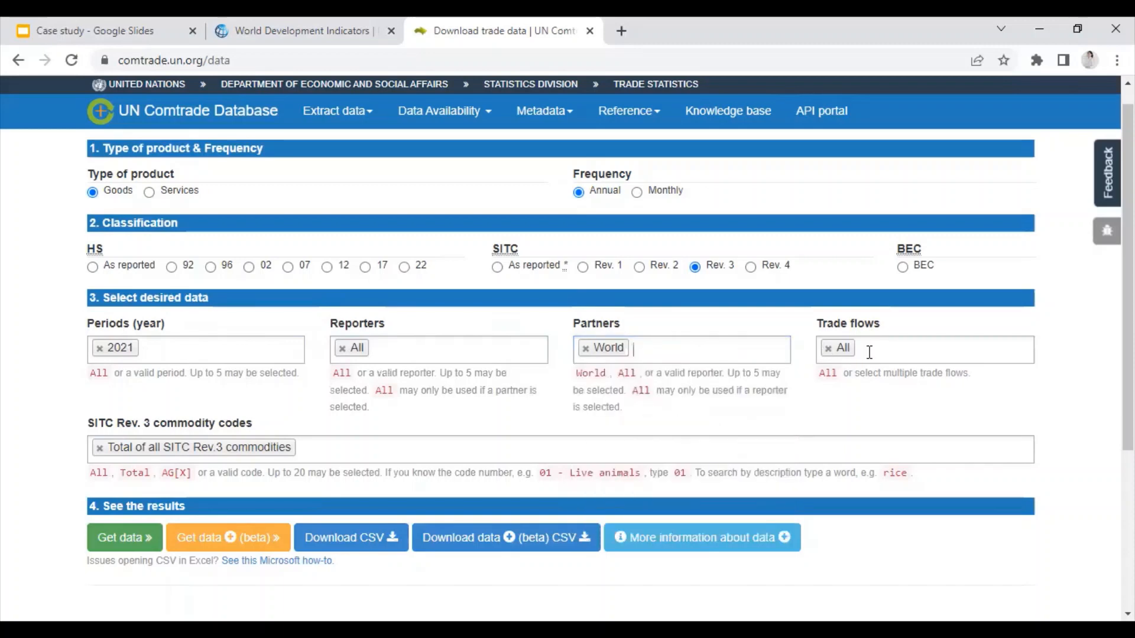
{"action": "left_click", "coordinate": [869, 353]}
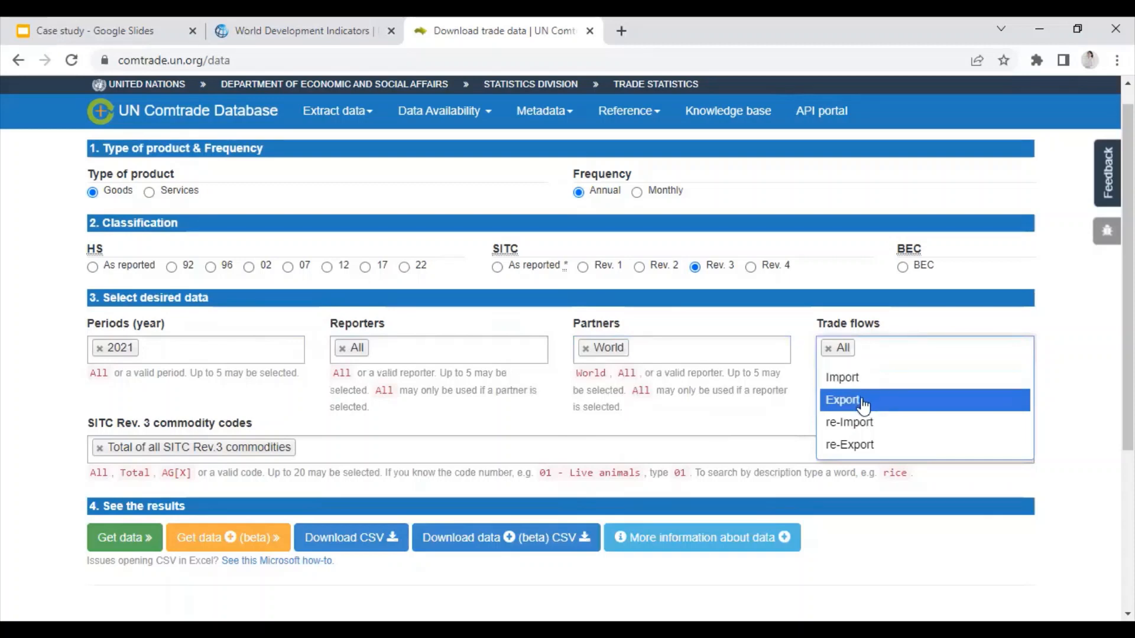
{"action": "left_click", "coordinate": [873, 355]}
Step: Remove the 'Total of all SITC Rev.3 commodities' entry from the commodity codes field
{"action": "scroll", "coordinate": [549, 482], "scroll_direction": "down", "scroll_amount": 2}
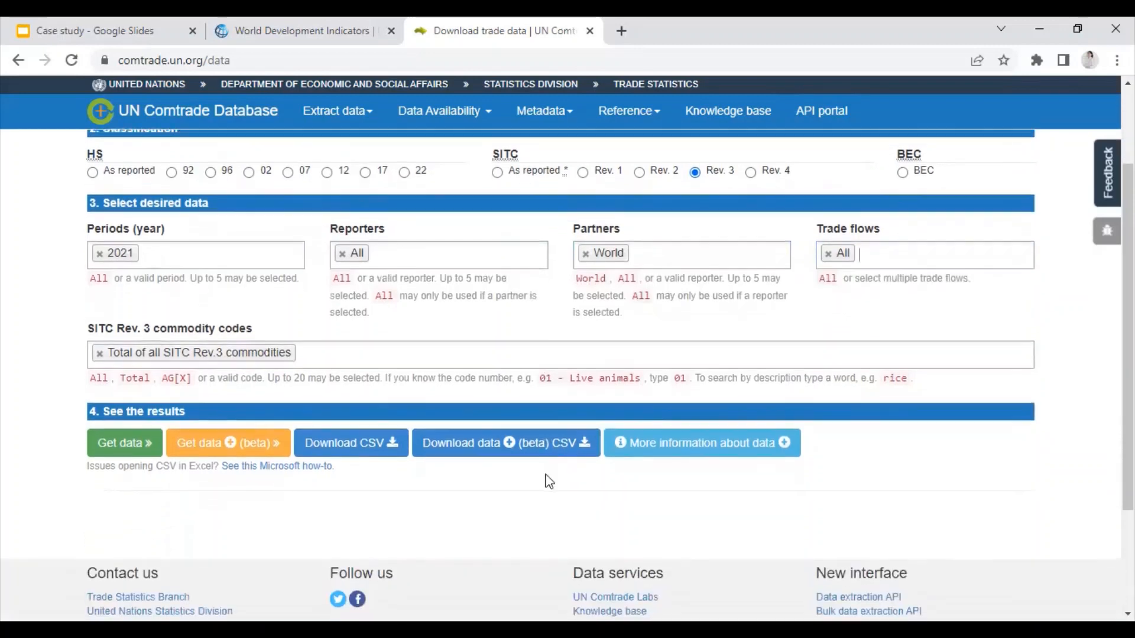
{"action": "left_click", "coordinate": [310, 358]}
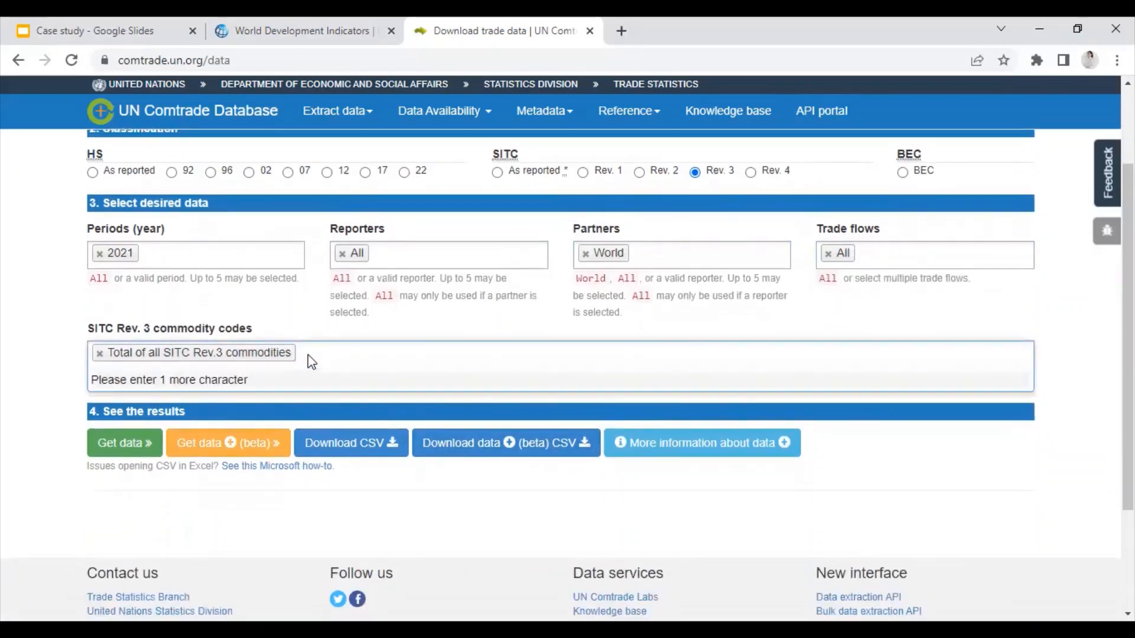
{"action": "left_click", "coordinate": [100, 353]}
{"action": "left_click", "coordinate": [101, 353]}
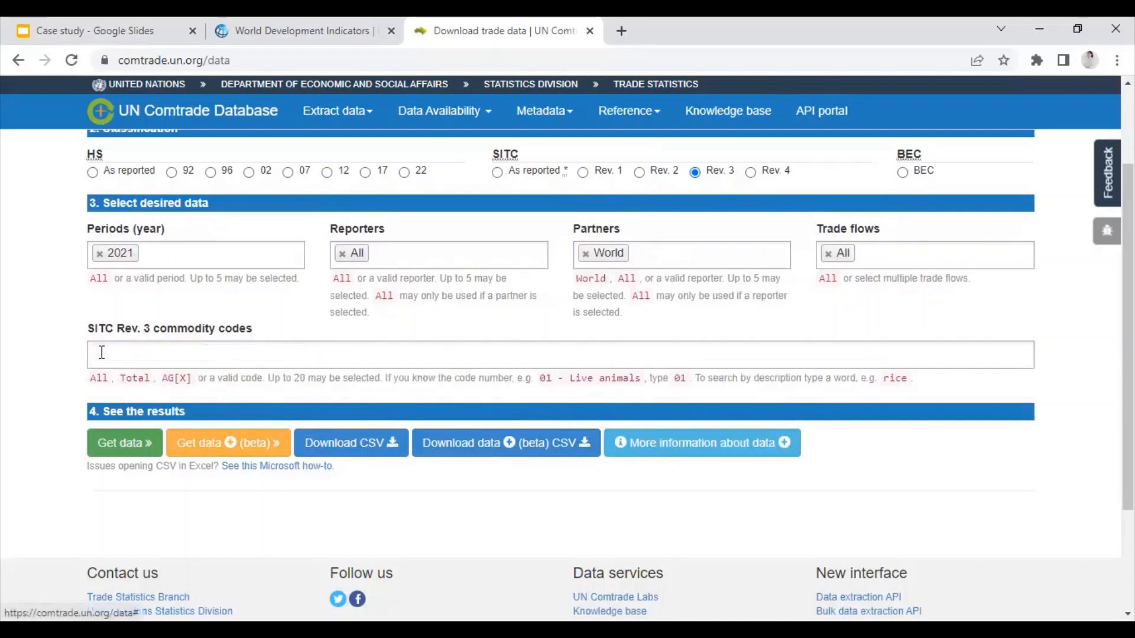
Step: Look up 'textile' commodity codes without adding any, then open a new browser tab
{"action": "left_click", "coordinate": [120, 362]}
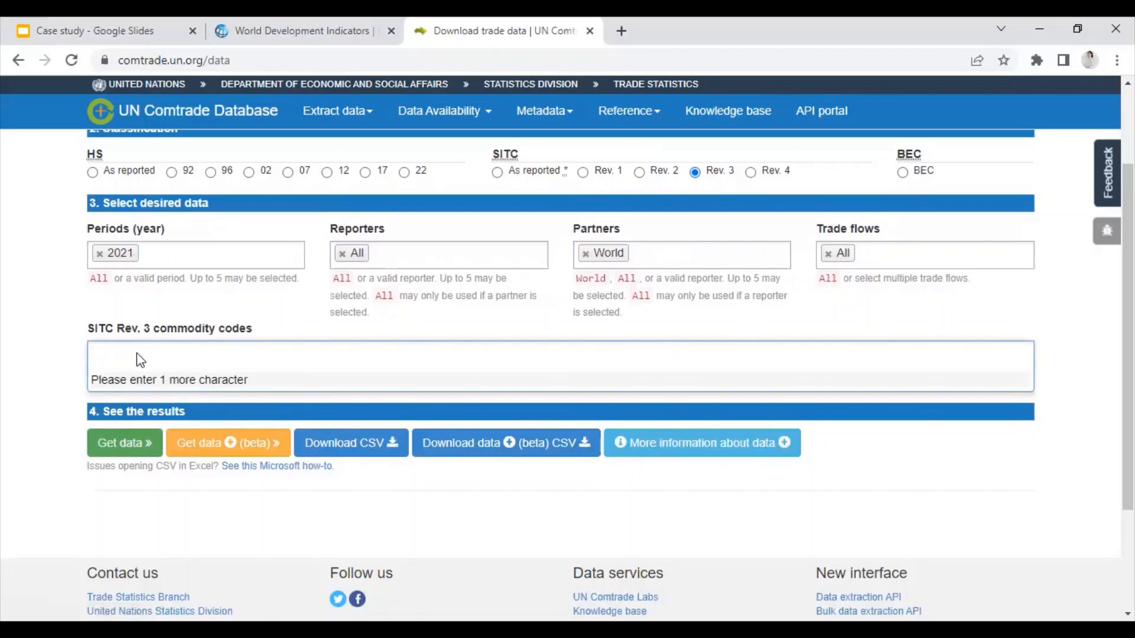
{"action": "type", "text": "tex"}
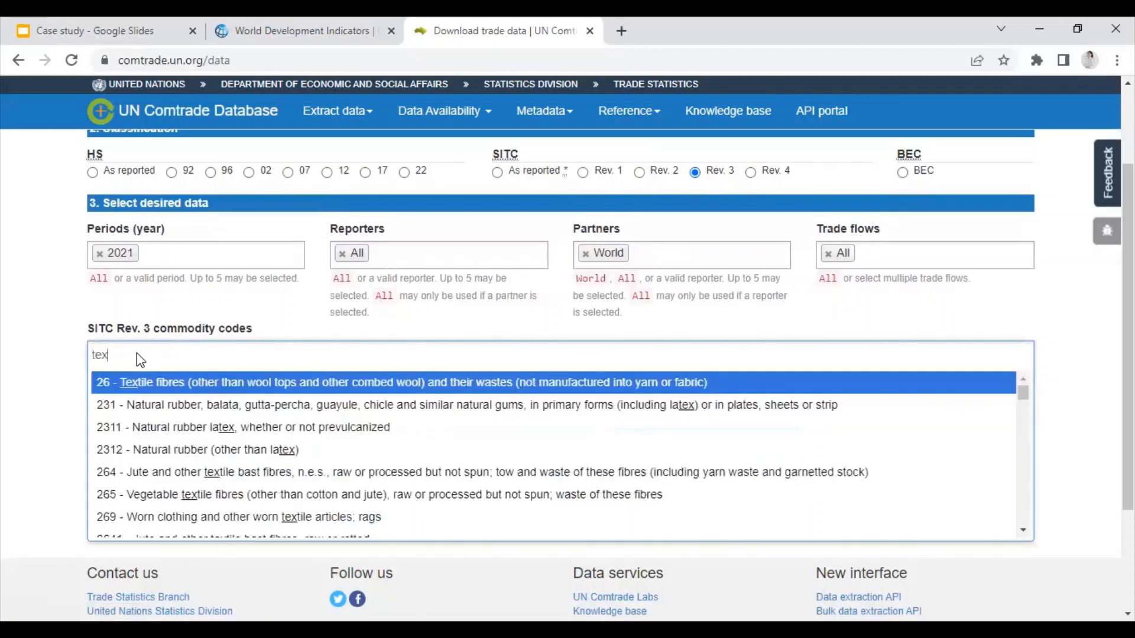
{"action": "type", "text": "tiles"}
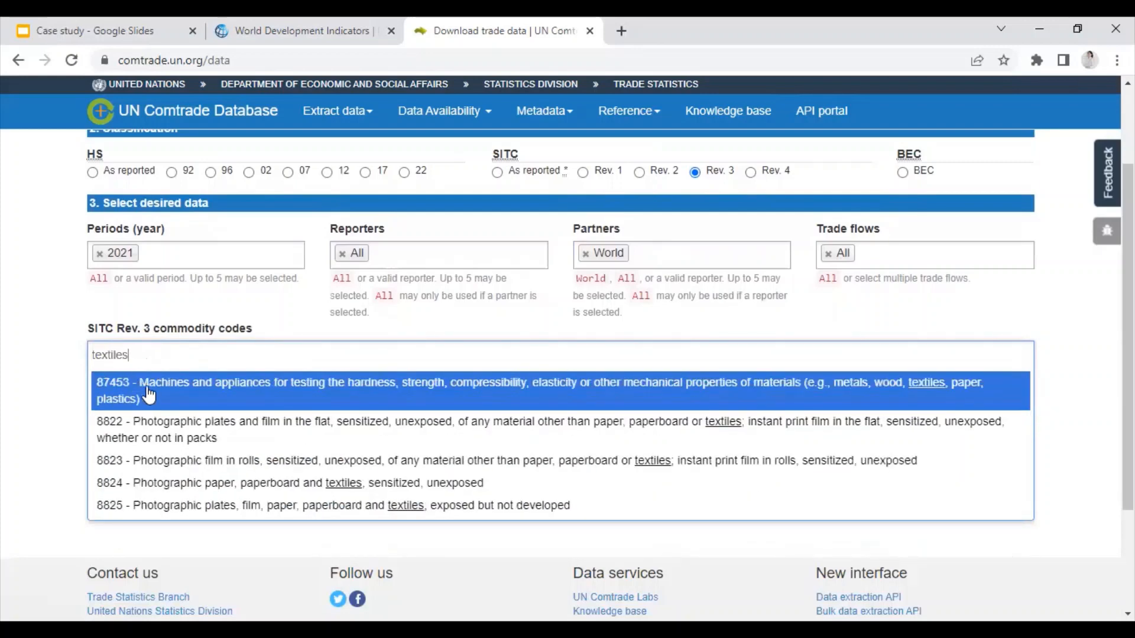
{"action": "key", "text": "BackSpace"}
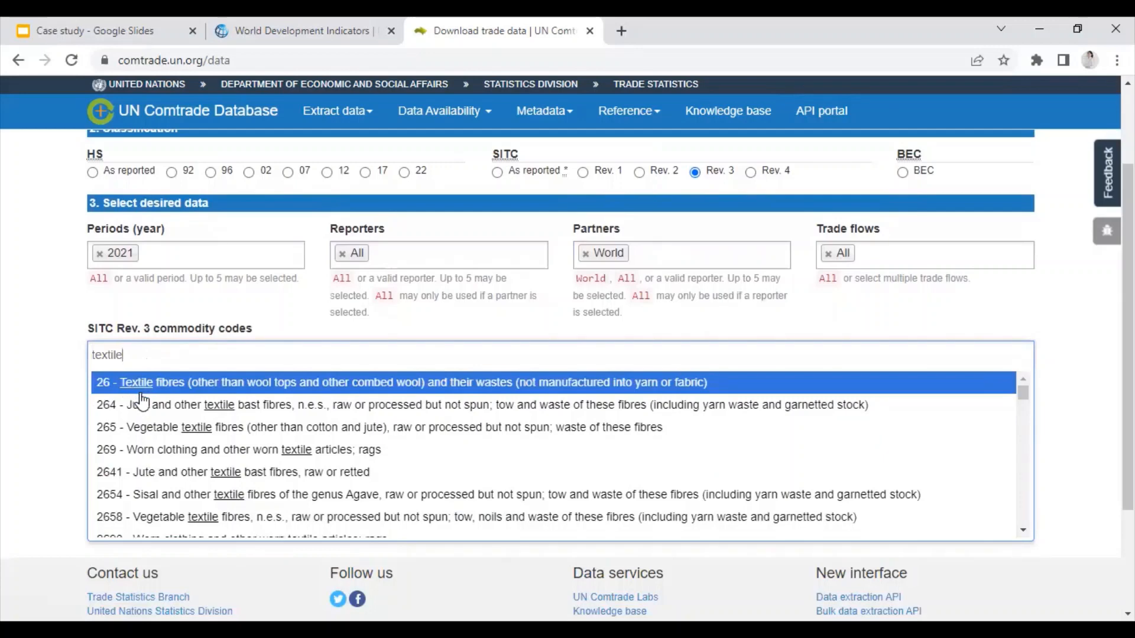
{"action": "scroll", "coordinate": [142, 401], "scroll_direction": "down", "scroll_amount": 1}
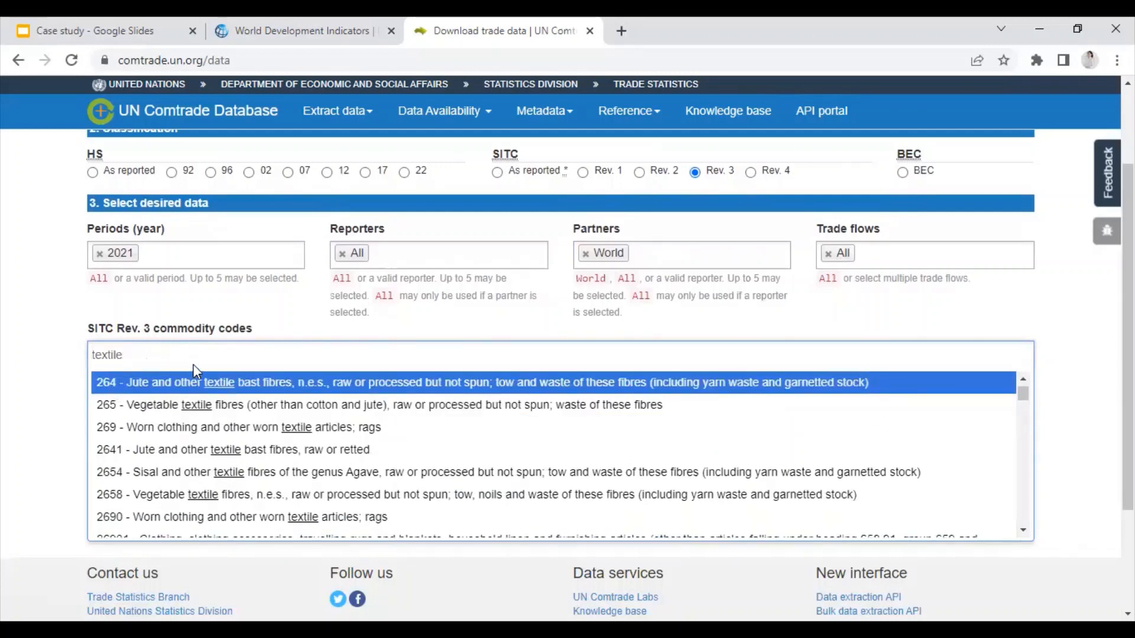
{"action": "left_click", "coordinate": [197, 357]}
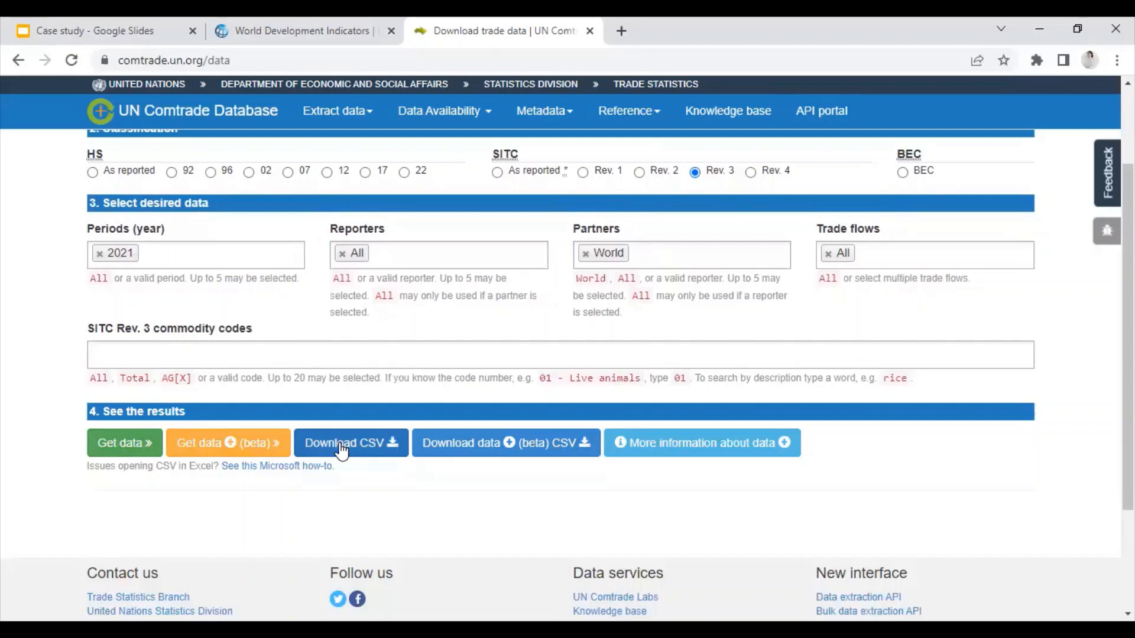
{"action": "left_click", "coordinate": [620, 30]}
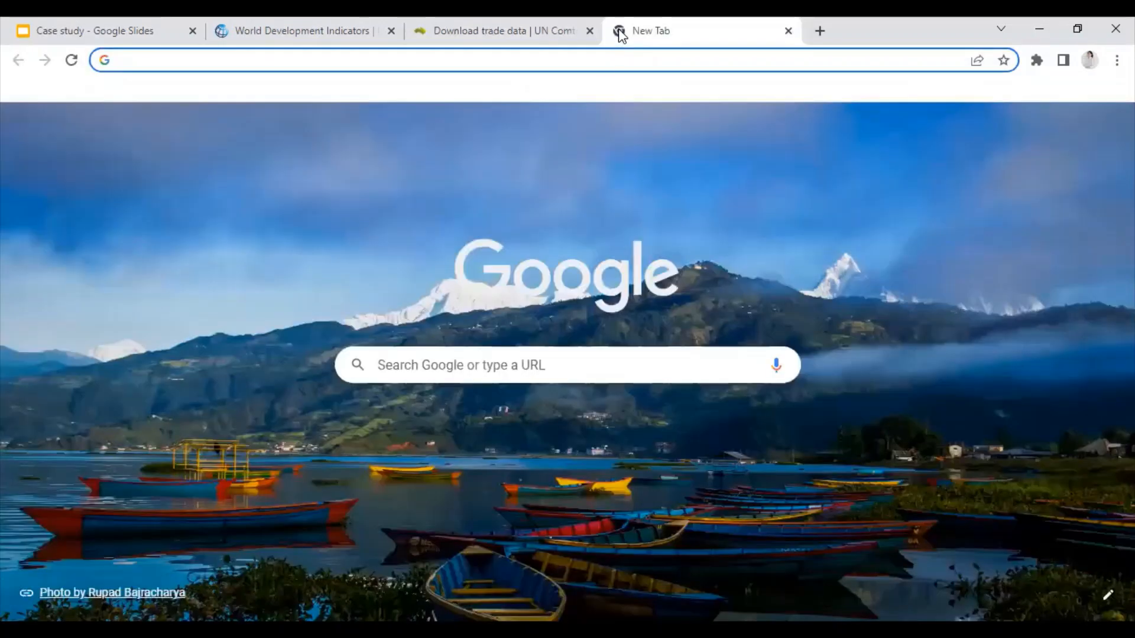
Step: Search Google for 'cepii' and open the Data - CEPII result
{"action": "left_click", "coordinate": [473, 357]}
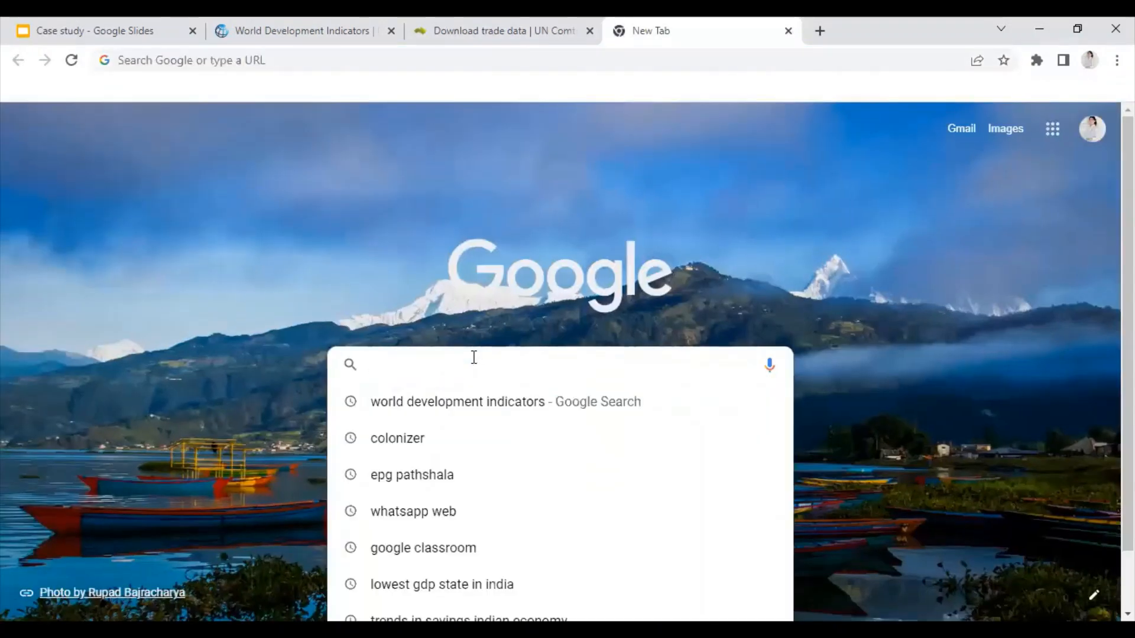
{"action": "type", "text": "cepii"}
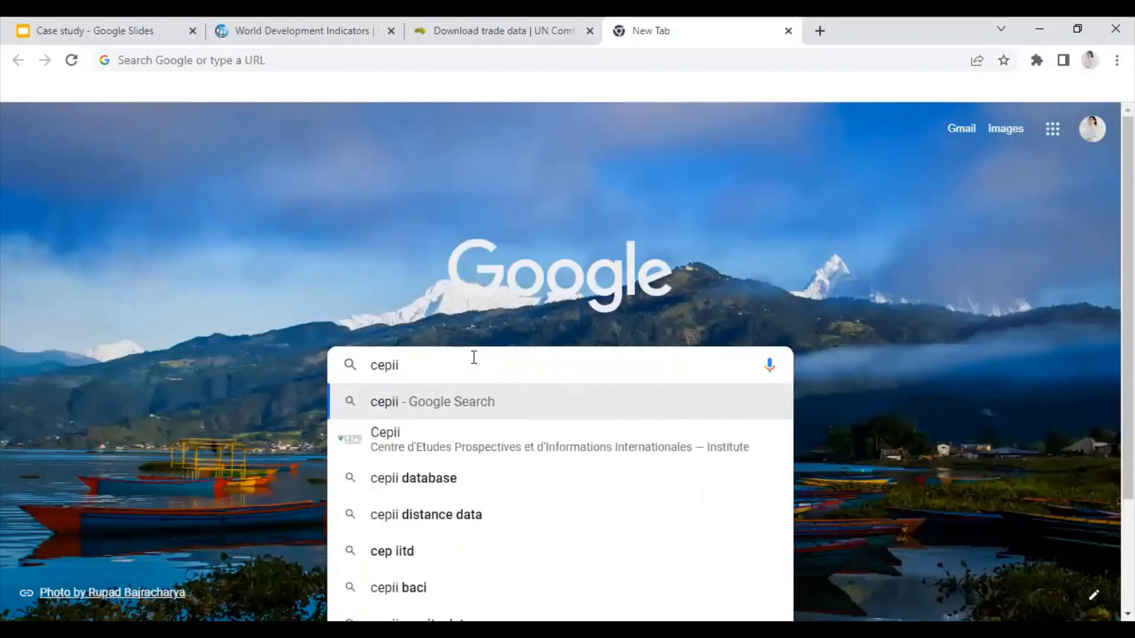
{"action": "key", "text": "Return"}
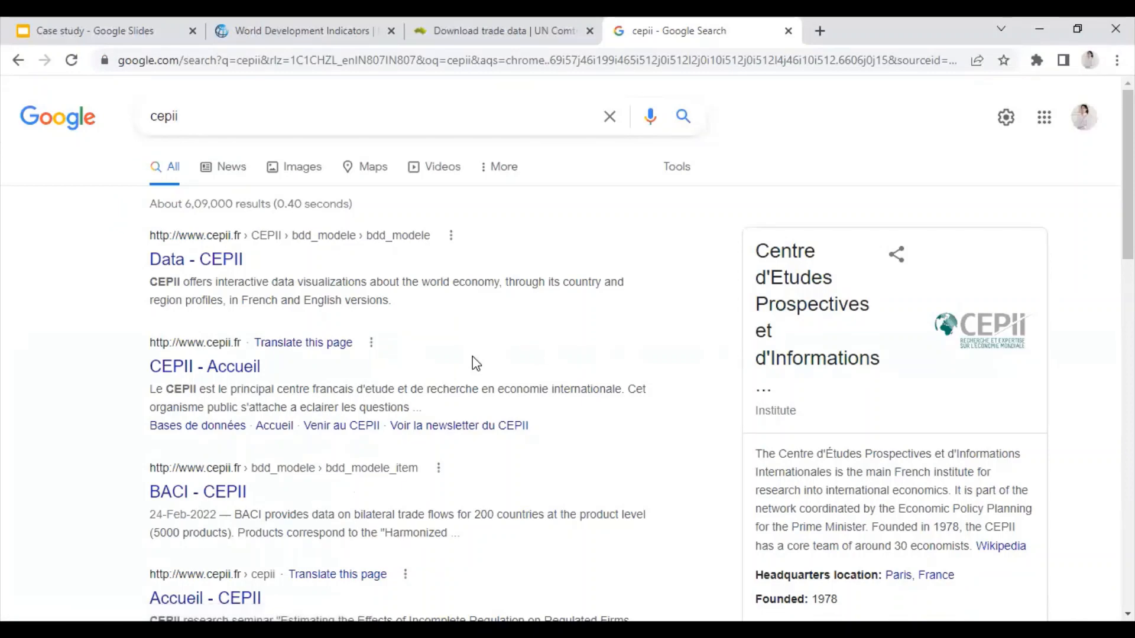
{"action": "left_click", "coordinate": [220, 266]}
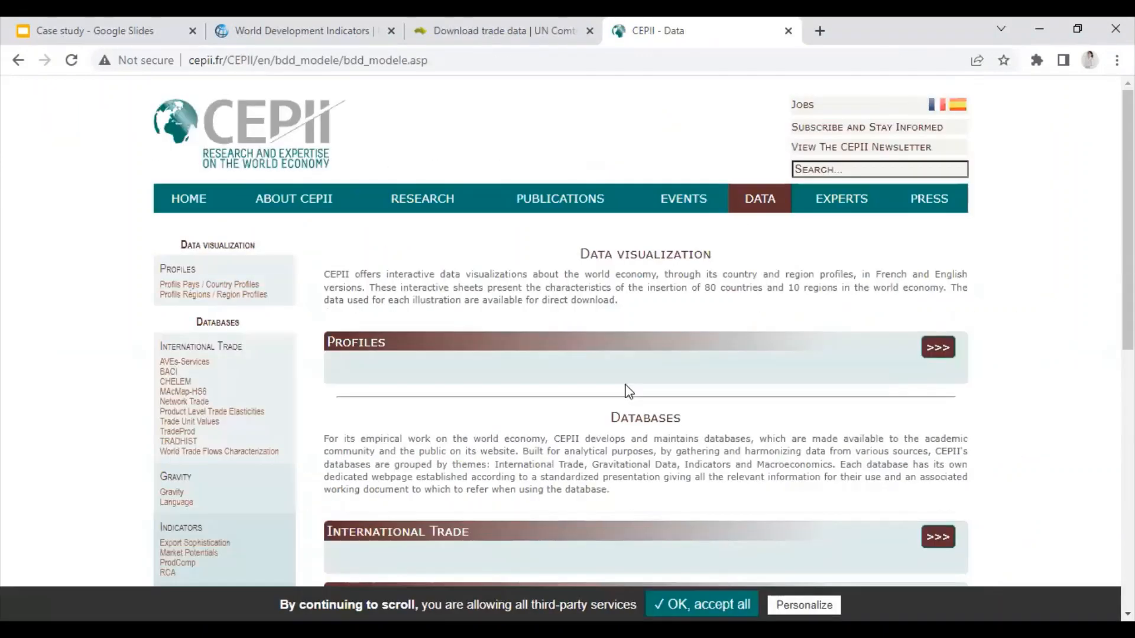
Step: Expand the Gravity group on CEPII and open the Gravity database page covering 1948–2020 country pairs
{"action": "scroll", "coordinate": [628, 392], "scroll_direction": "down", "scroll_amount": 4}
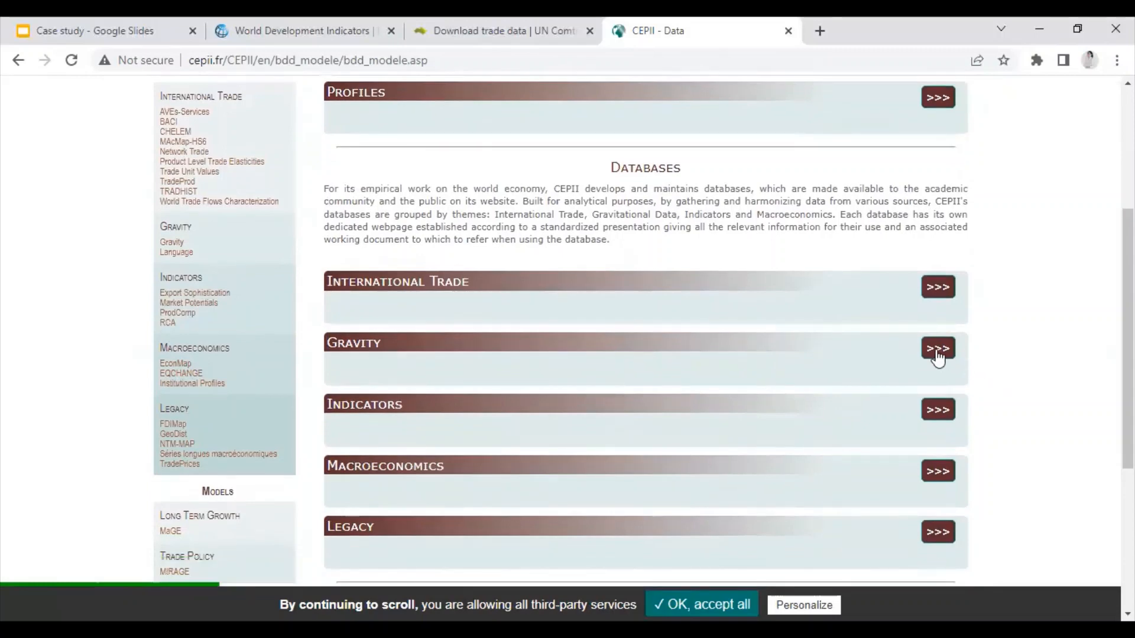
{"action": "left_click", "coordinate": [938, 349]}
{"action": "scroll", "coordinate": [656, 467], "scroll_direction": "down", "scroll_amount": 1}
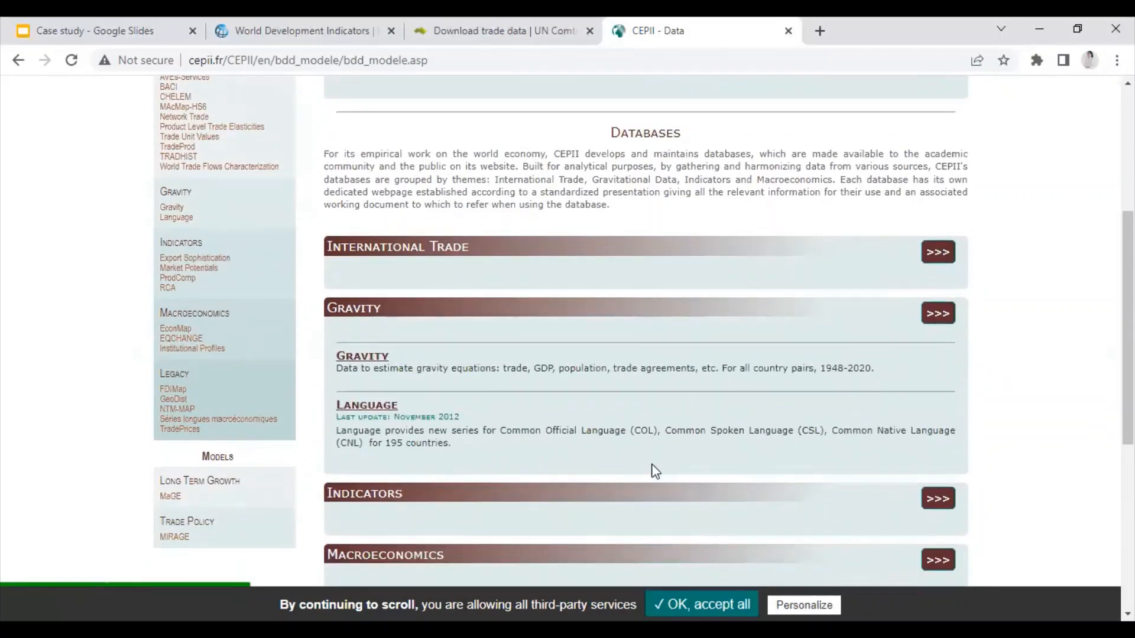
{"action": "scroll", "coordinate": [655, 471], "scroll_direction": "down", "scroll_amount": 1}
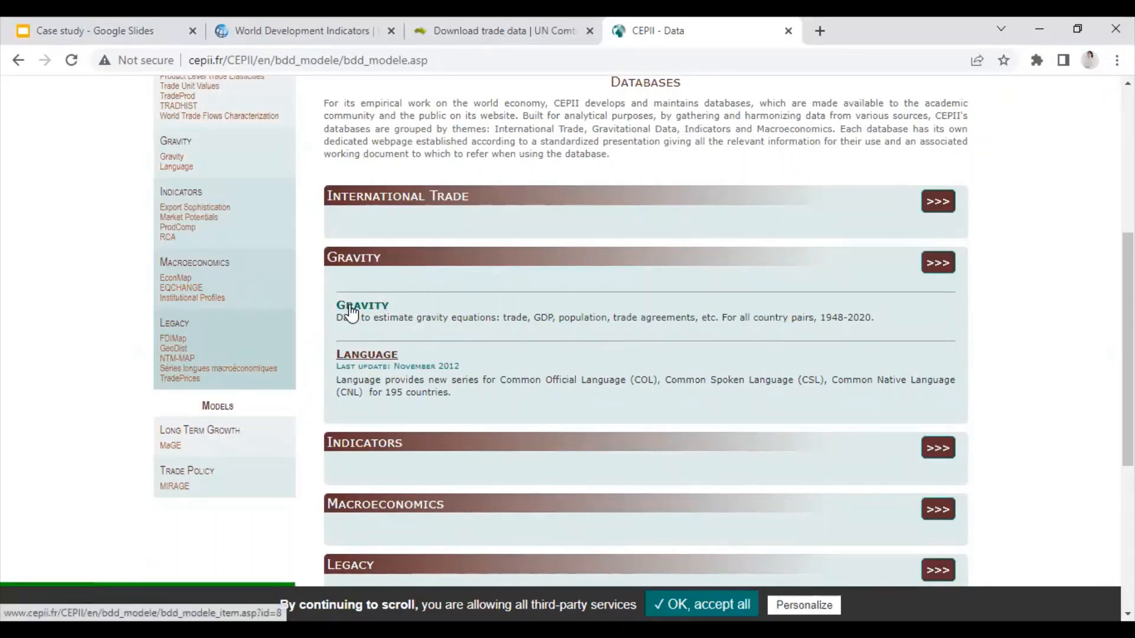
{"action": "left_click", "coordinate": [352, 308]}
Step: Expand the Gravity Archives, start the 2015 full data download, and dismiss the gravdata_cepii save prompt
{"action": "scroll", "coordinate": [585, 404], "scroll_direction": "down", "scroll_amount": 3}
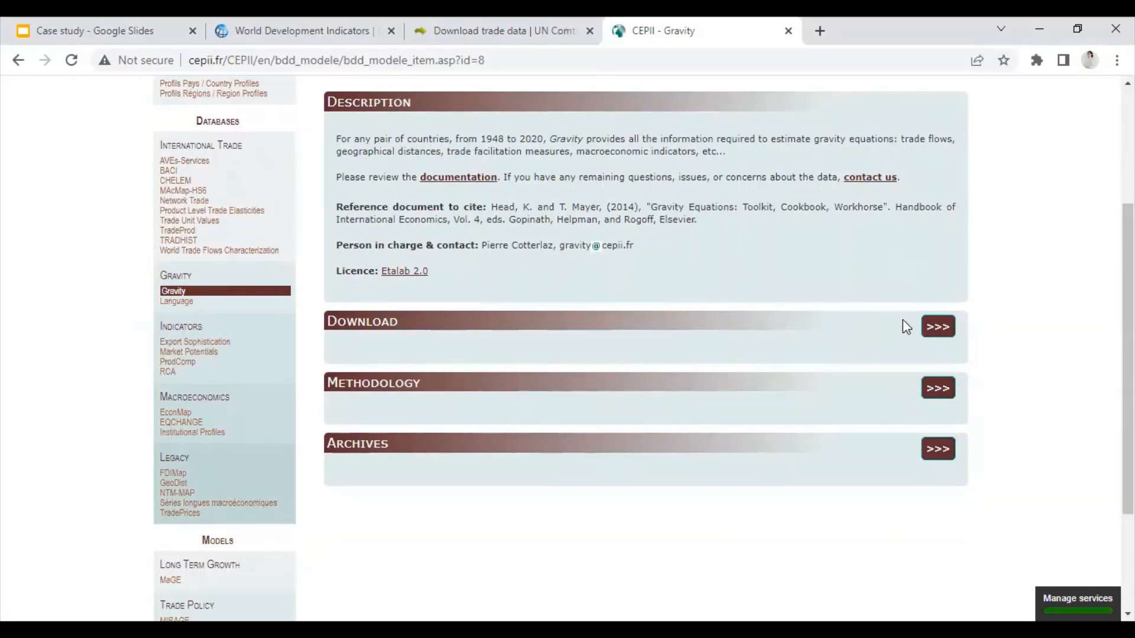
{"action": "left_click", "coordinate": [938, 450]}
{"action": "scroll", "coordinate": [367, 416], "scroll_direction": "down", "scroll_amount": 5}
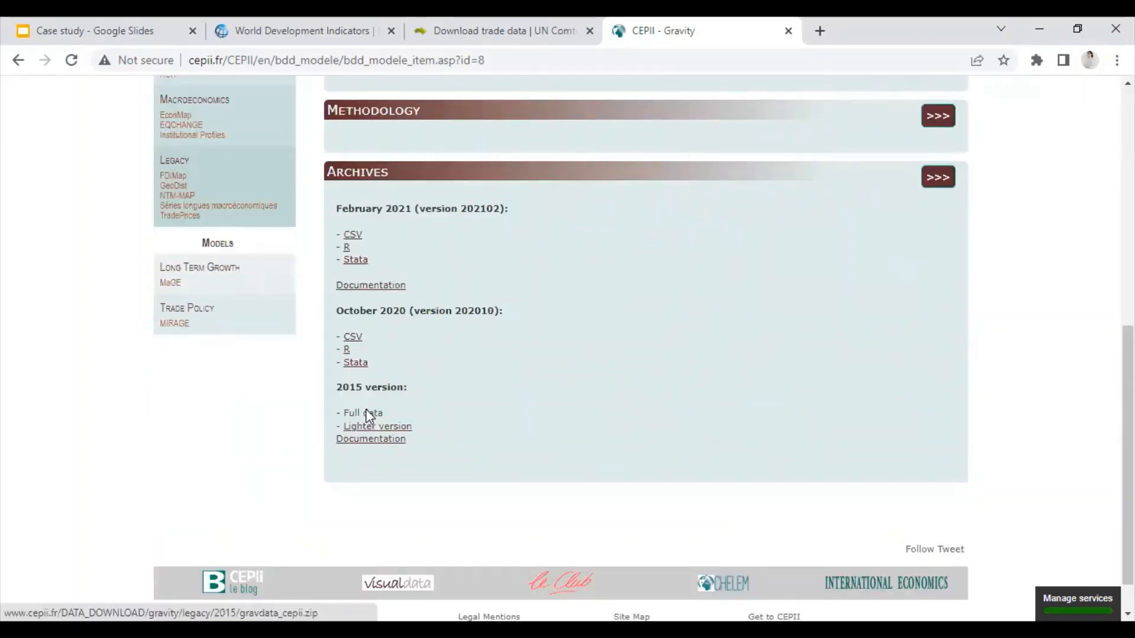
{"action": "left_click", "coordinate": [366, 413]}
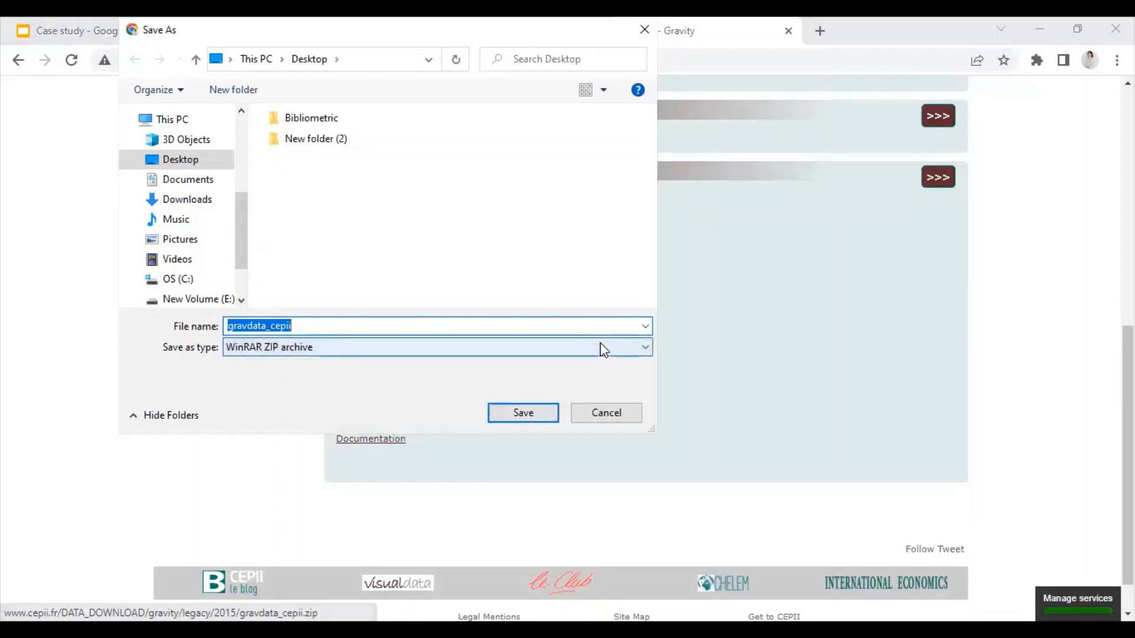
{"action": "left_click", "coordinate": [644, 28]}
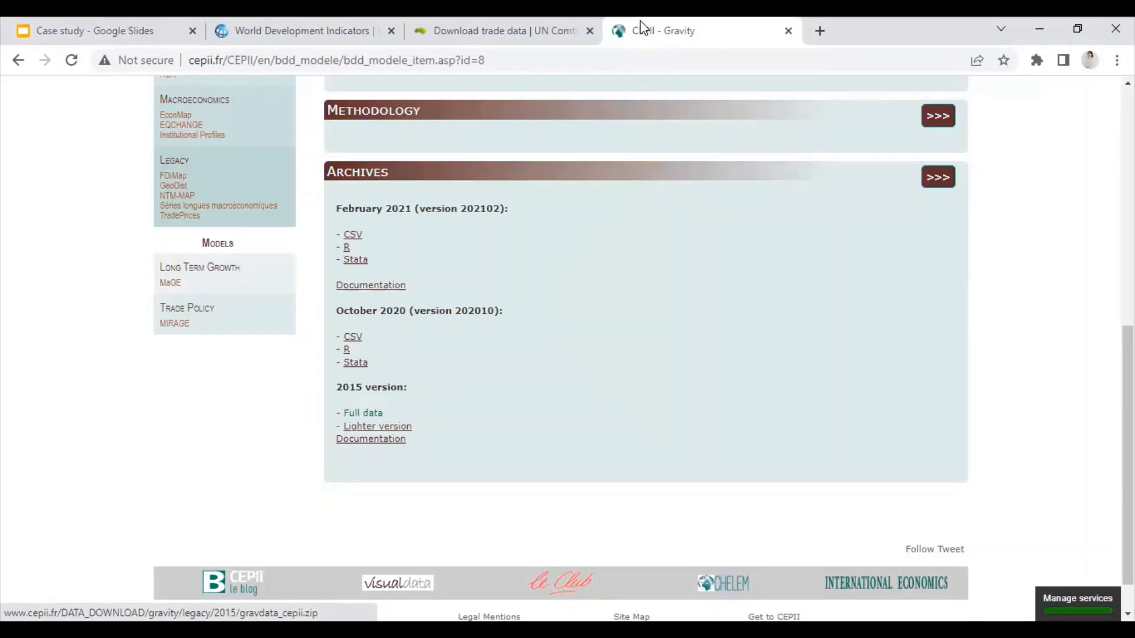